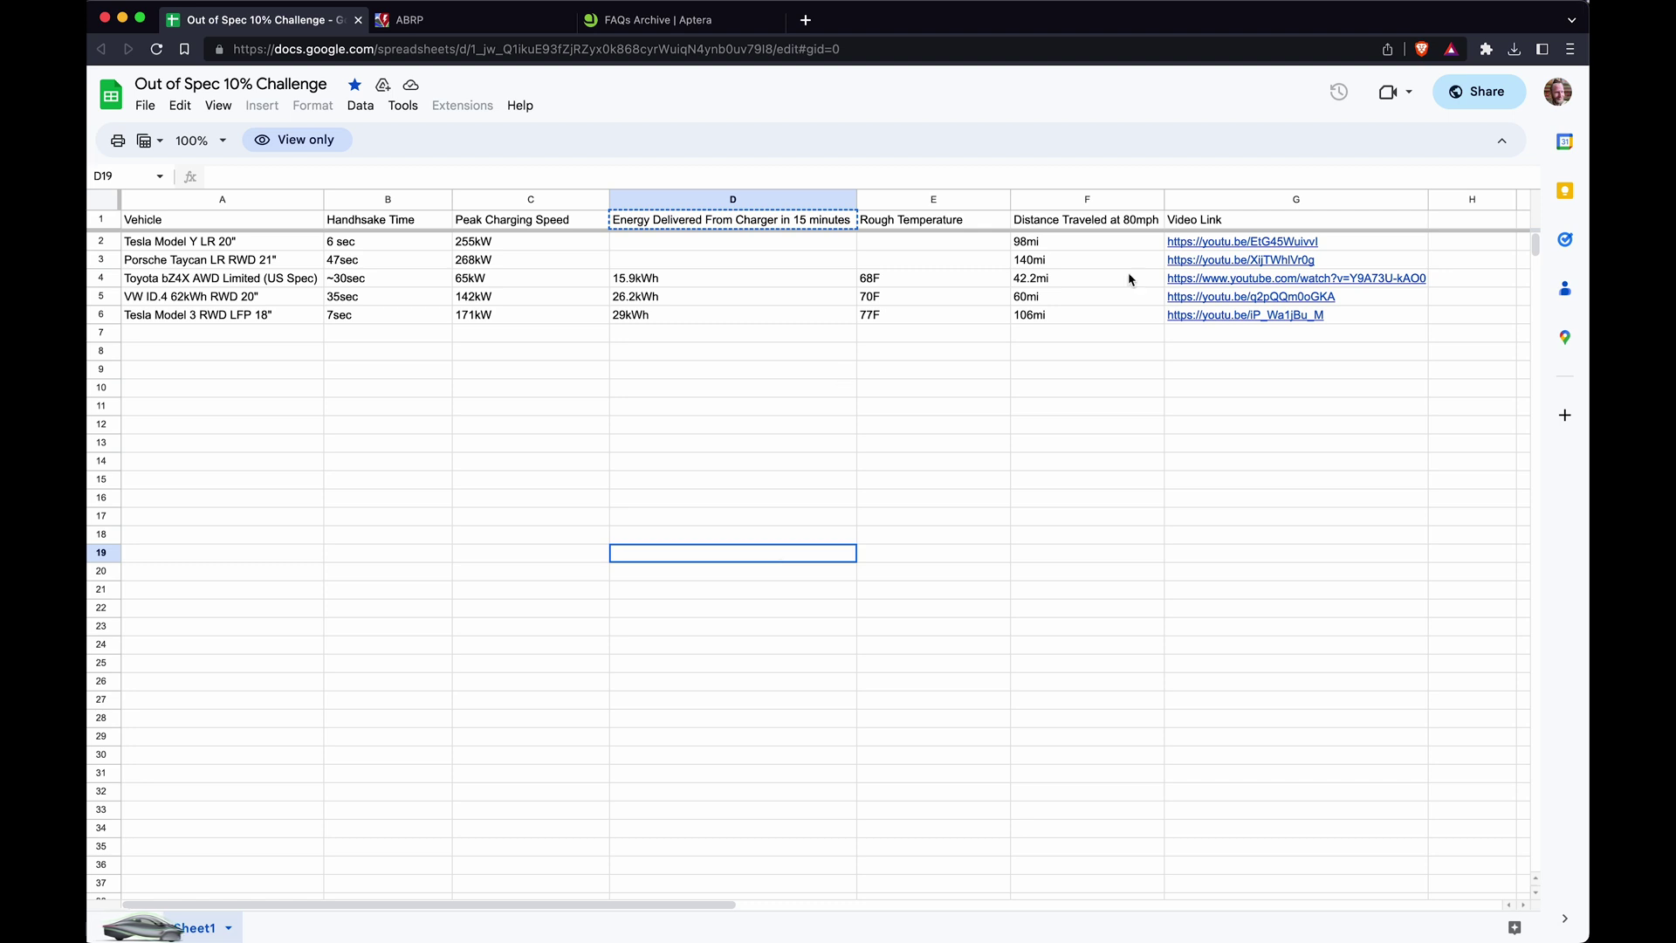
# Step: Review the 80 mph distances travelled by each vehicle, from the Tesla Model Y down to the Tesla Model 3
pyautogui.click(1077, 243)
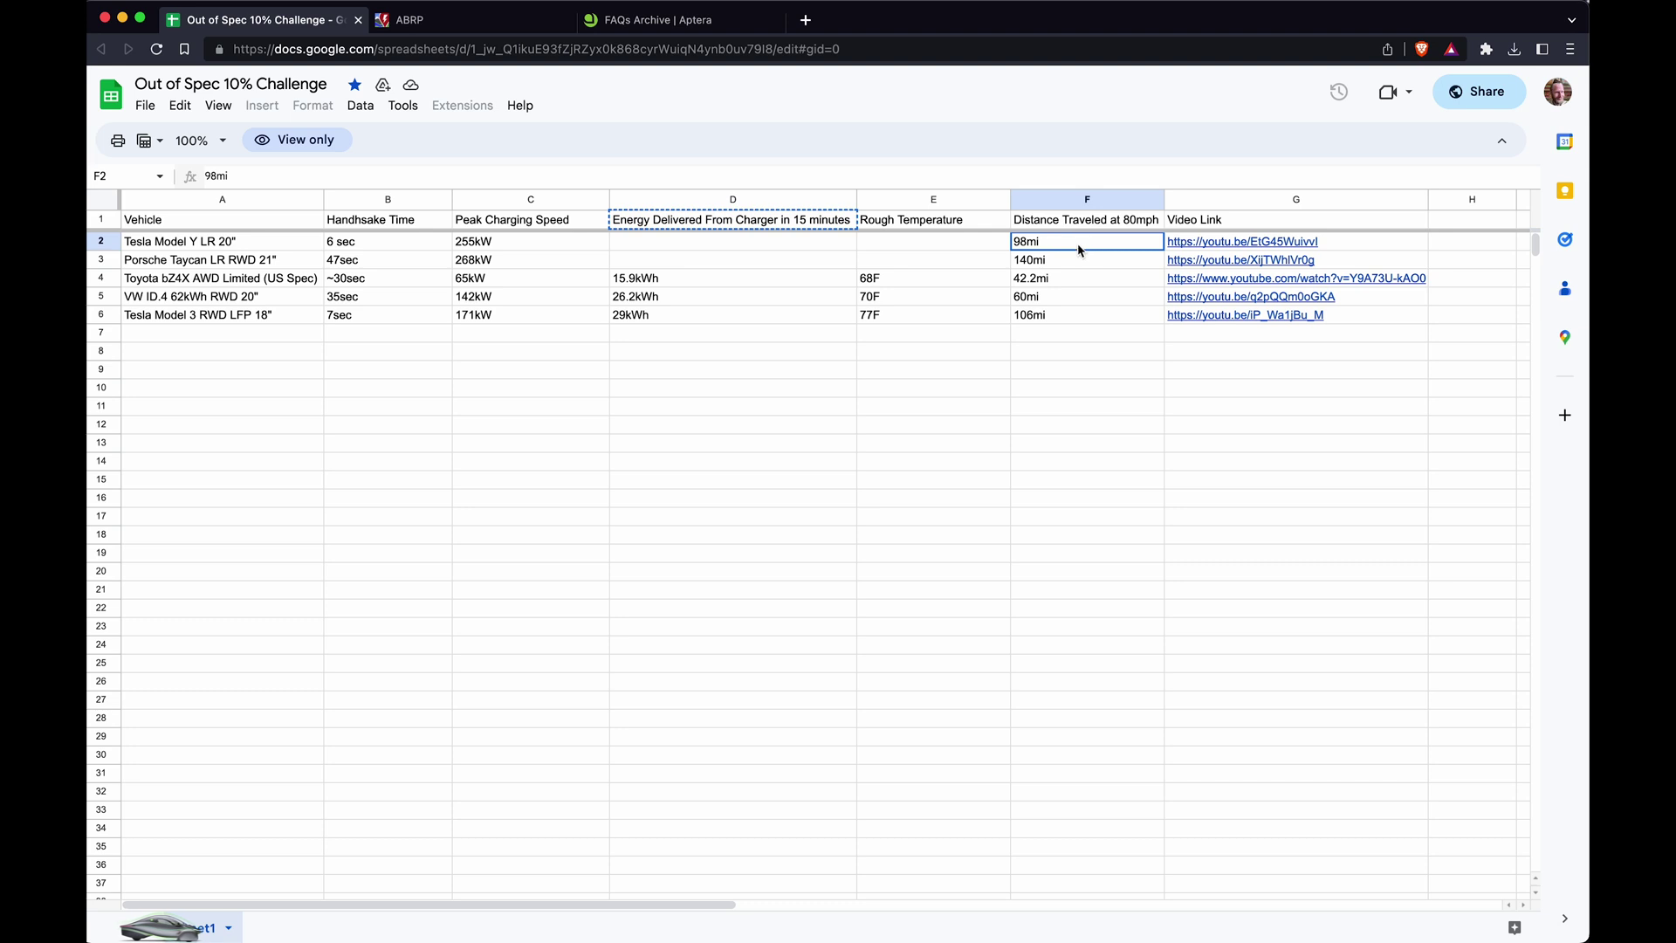
pyautogui.click(1074, 262)
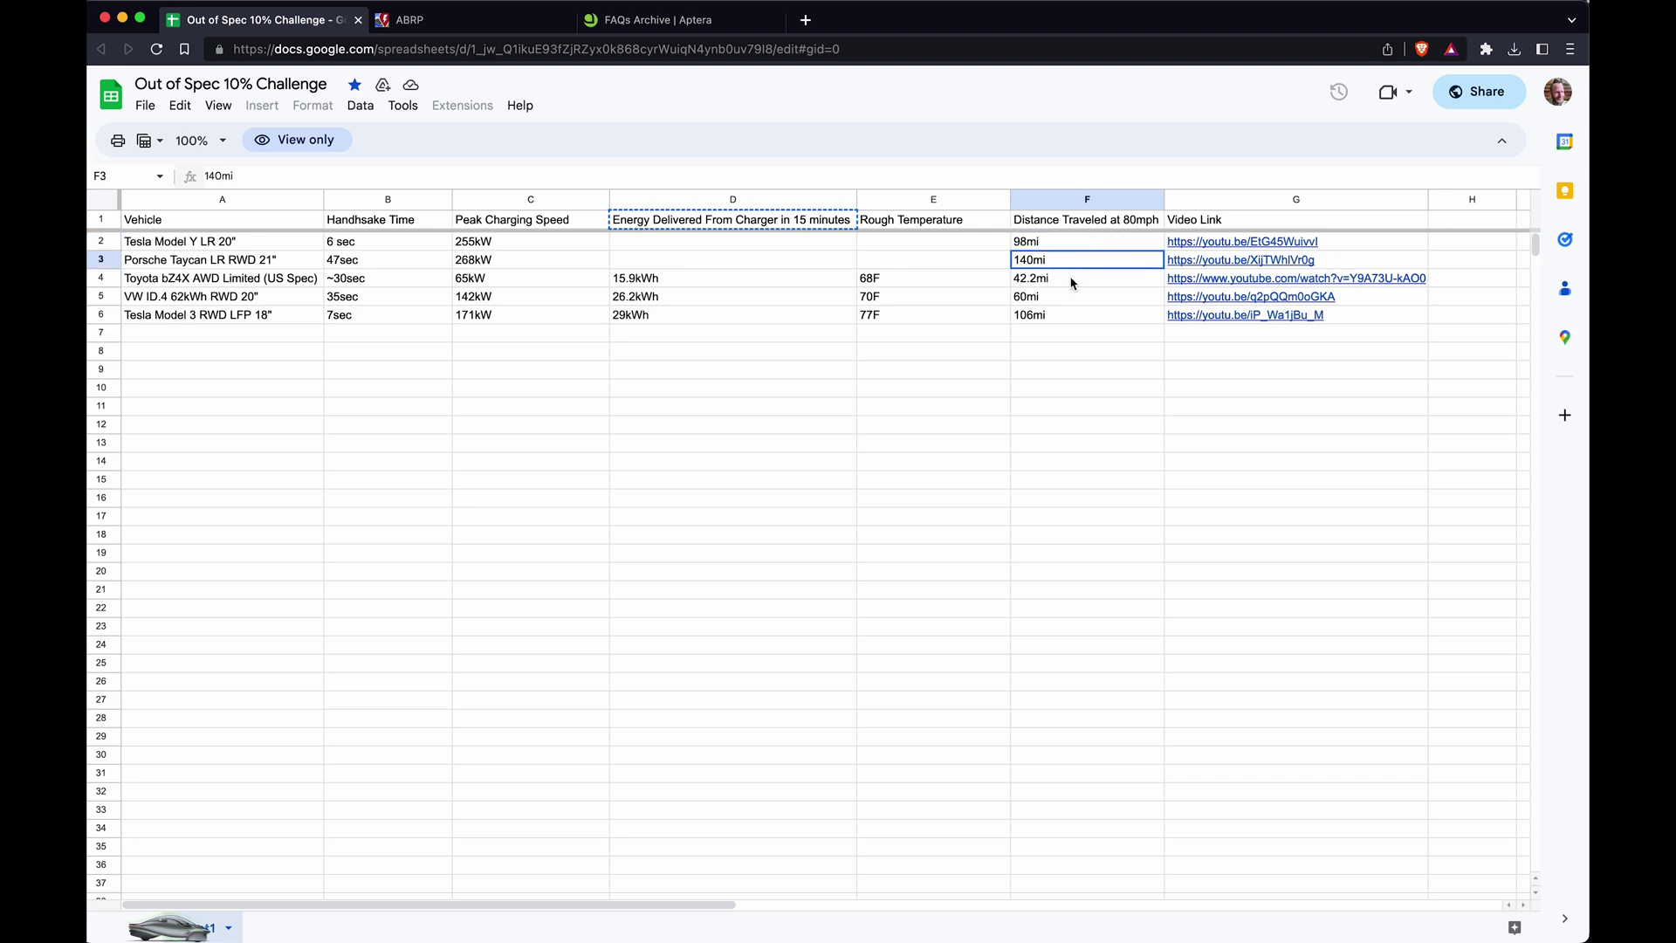
pyautogui.click(1074, 281)
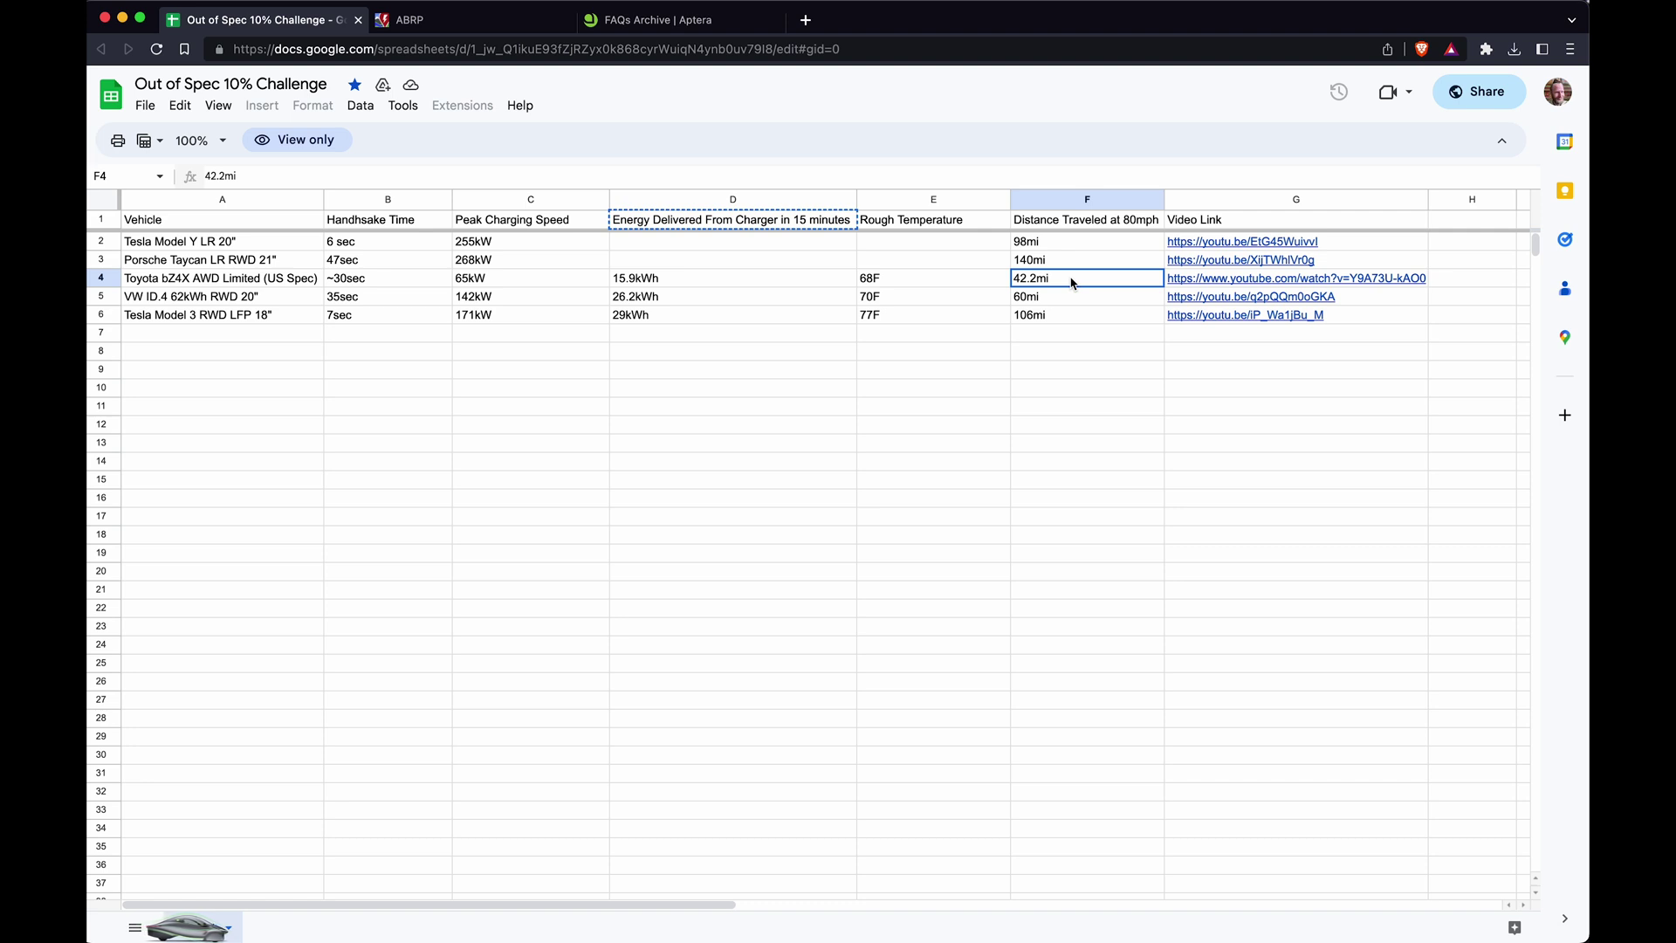
pyautogui.click(1070, 302)
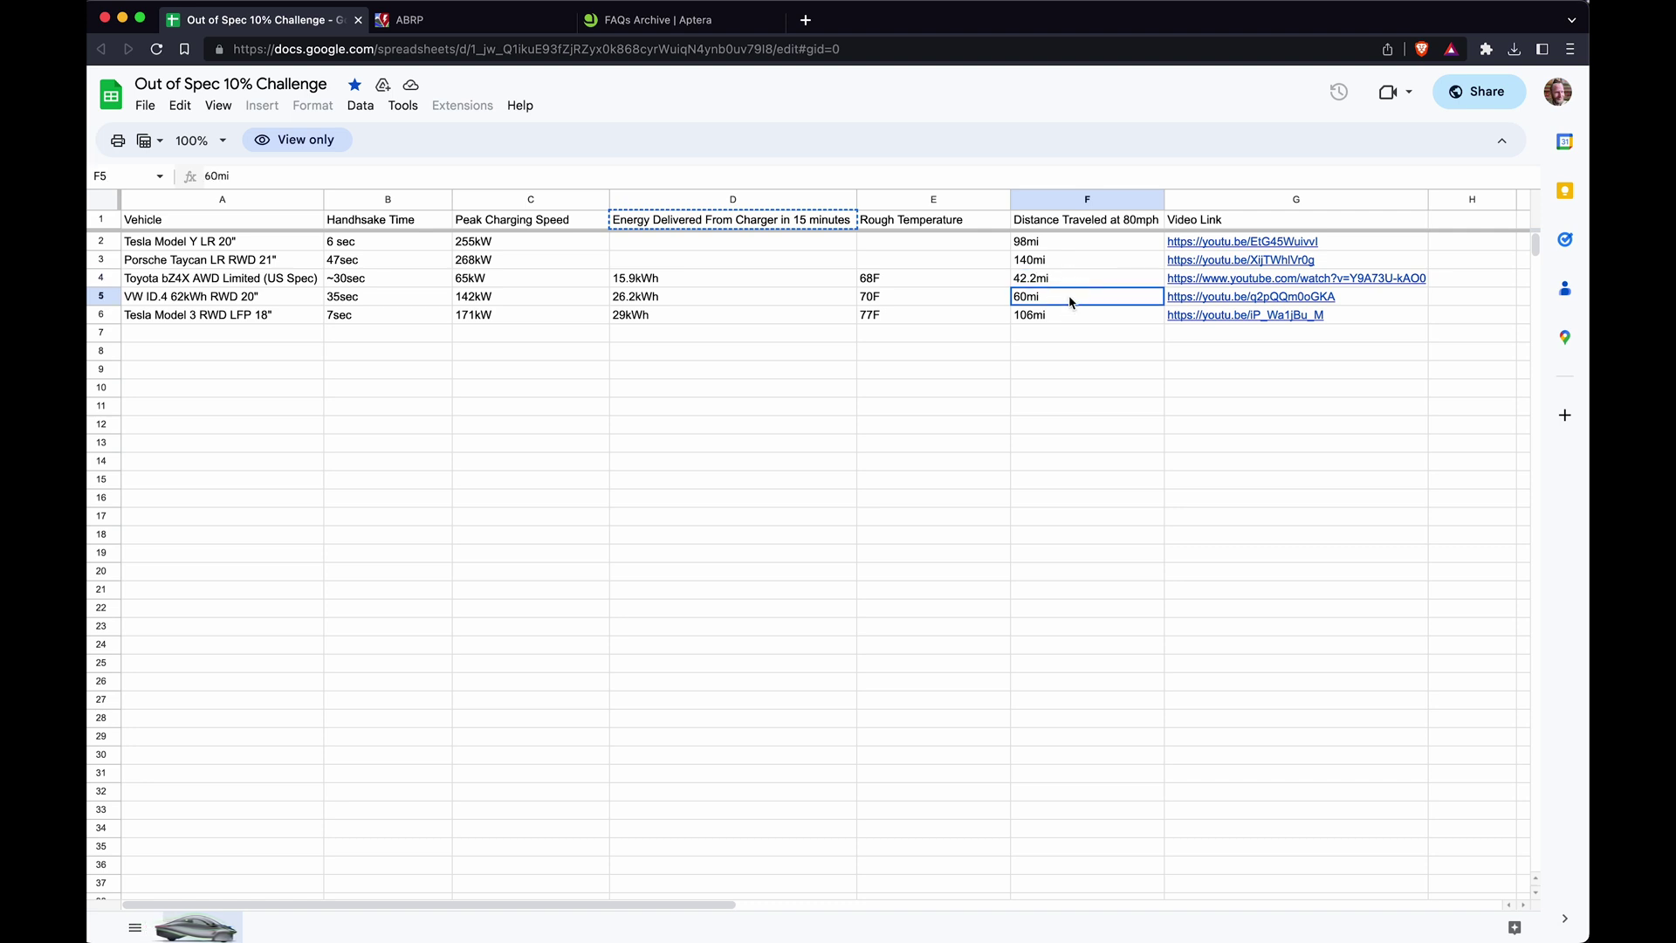
pyautogui.click(1069, 323)
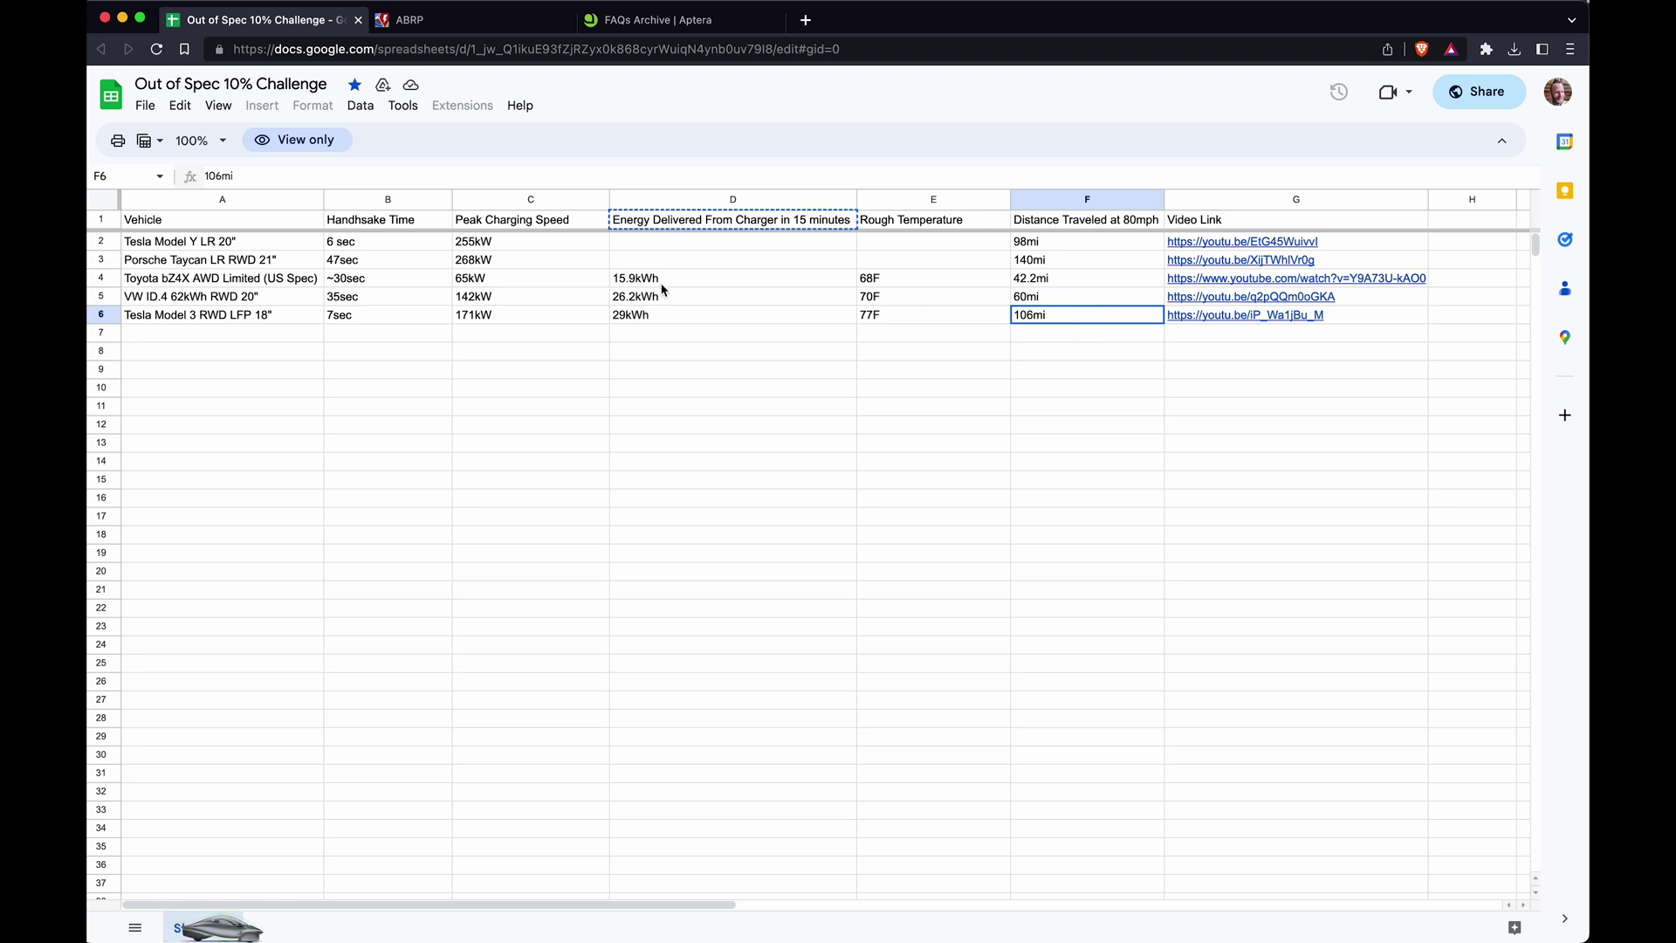
# Step: Examine the vehicles' energy delivered in 15 minutes and the Porsche Taycan's peak charging speed
pyautogui.click(665, 247)
pyautogui.click(668, 261)
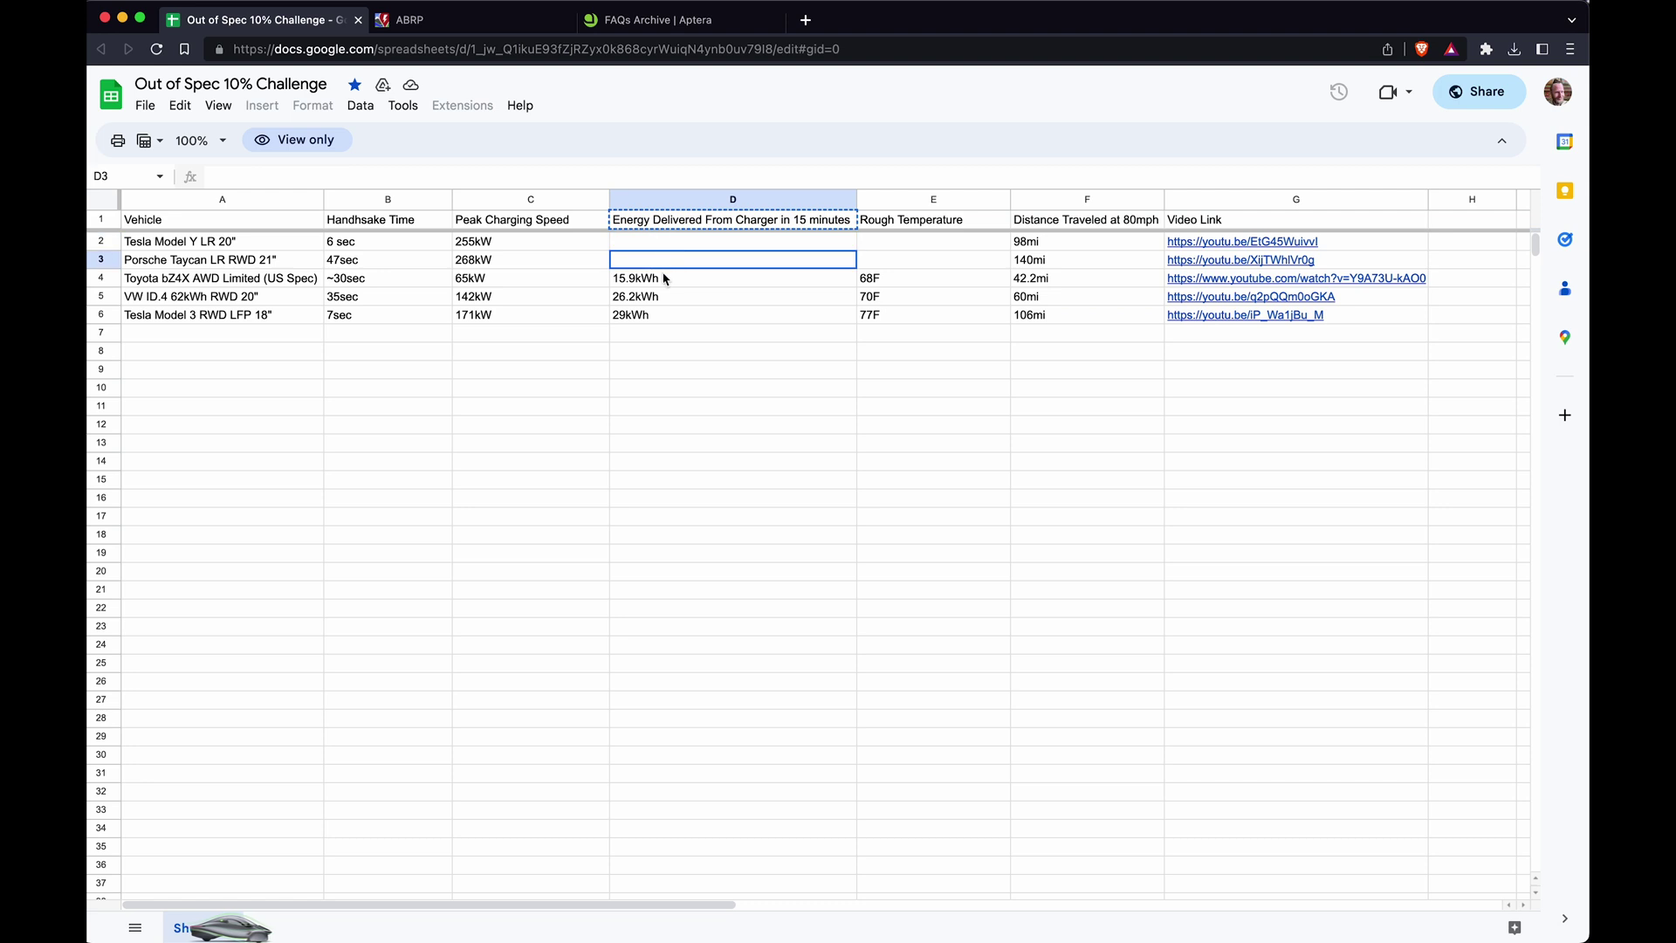
pyautogui.click(666, 281)
pyautogui.click(664, 299)
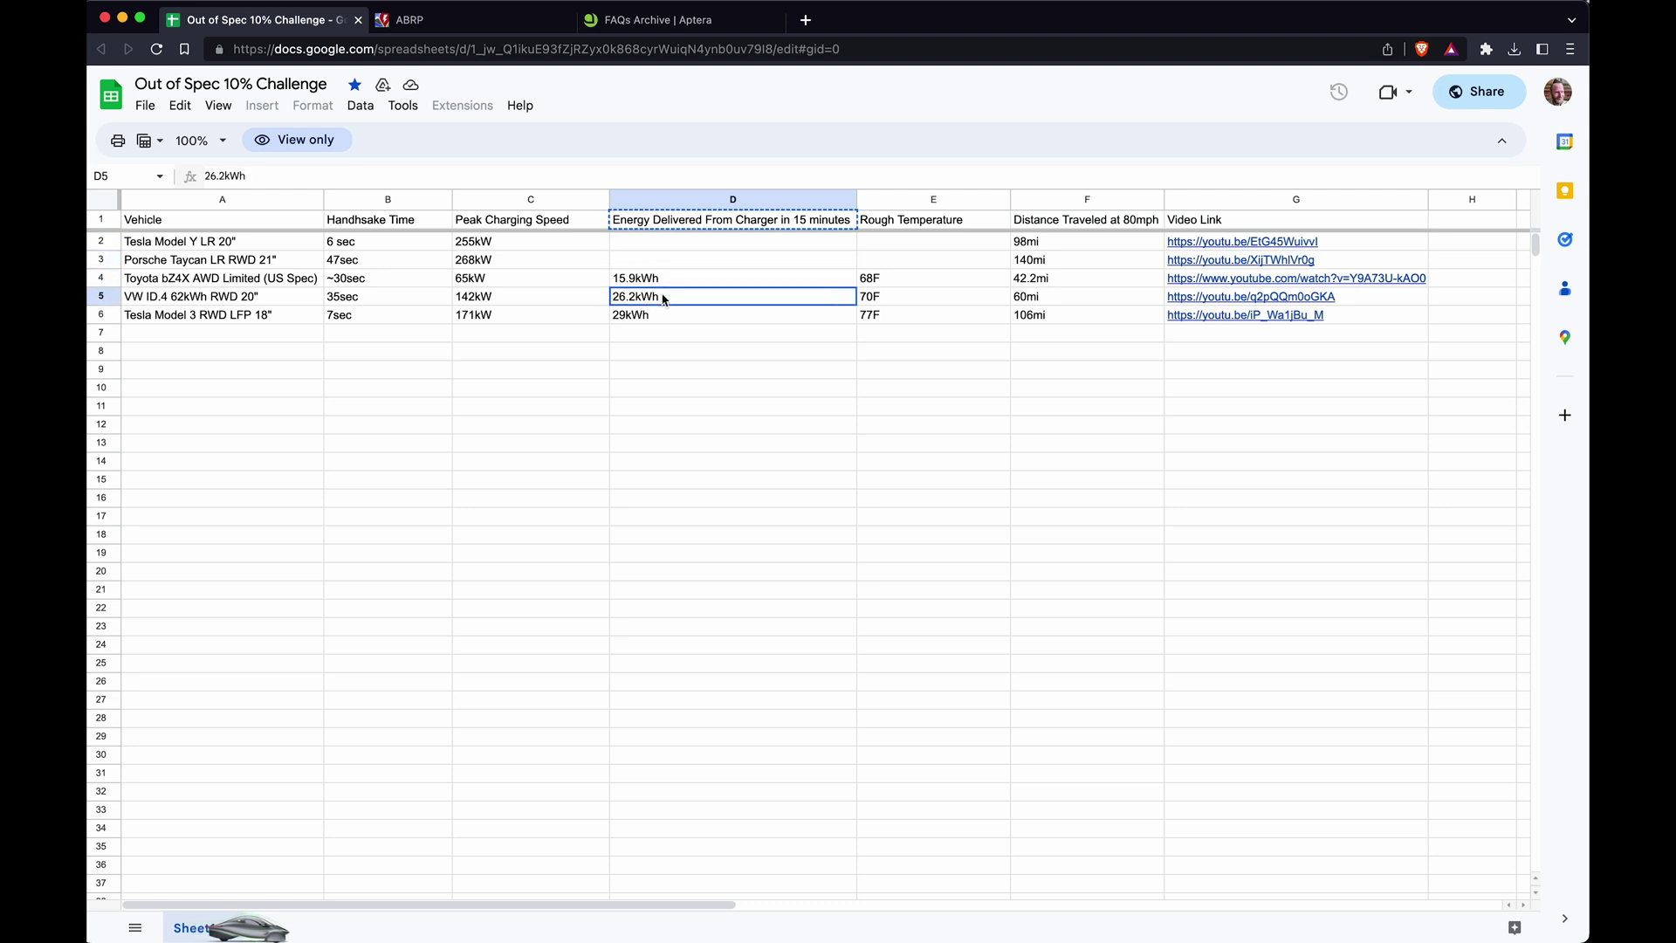
pyautogui.click(513, 260)
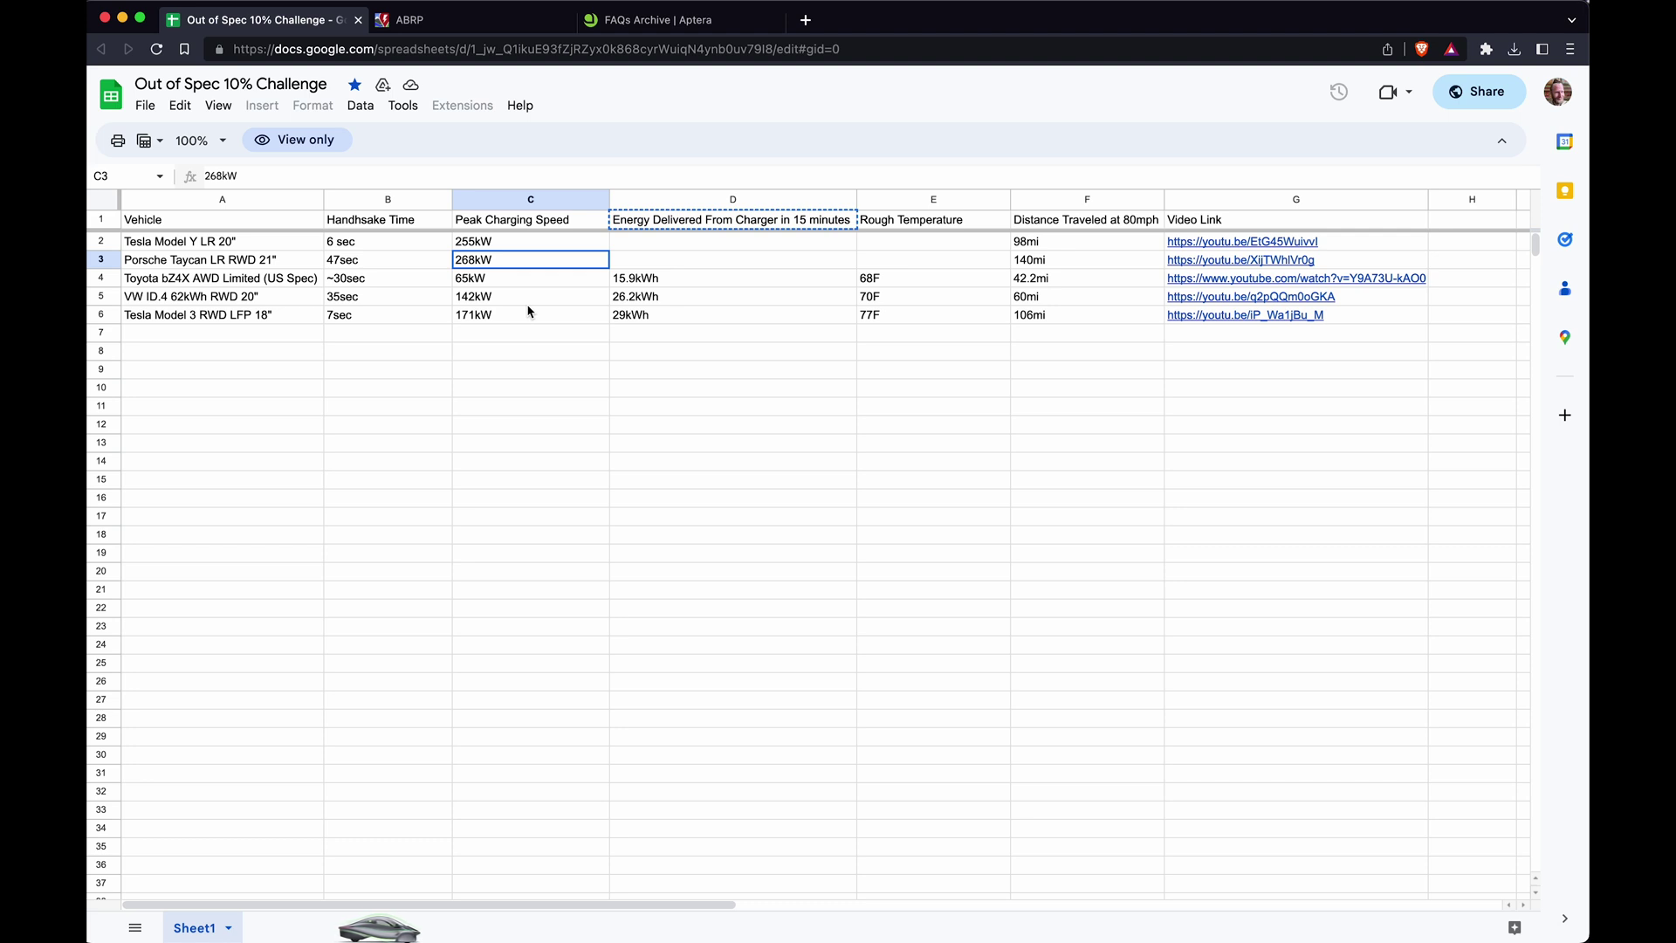
# Step: Switch to the Aptera FAQ page and highlight the "100 Watt Hours" per-mile consumption figure
pyautogui.click(653, 20)
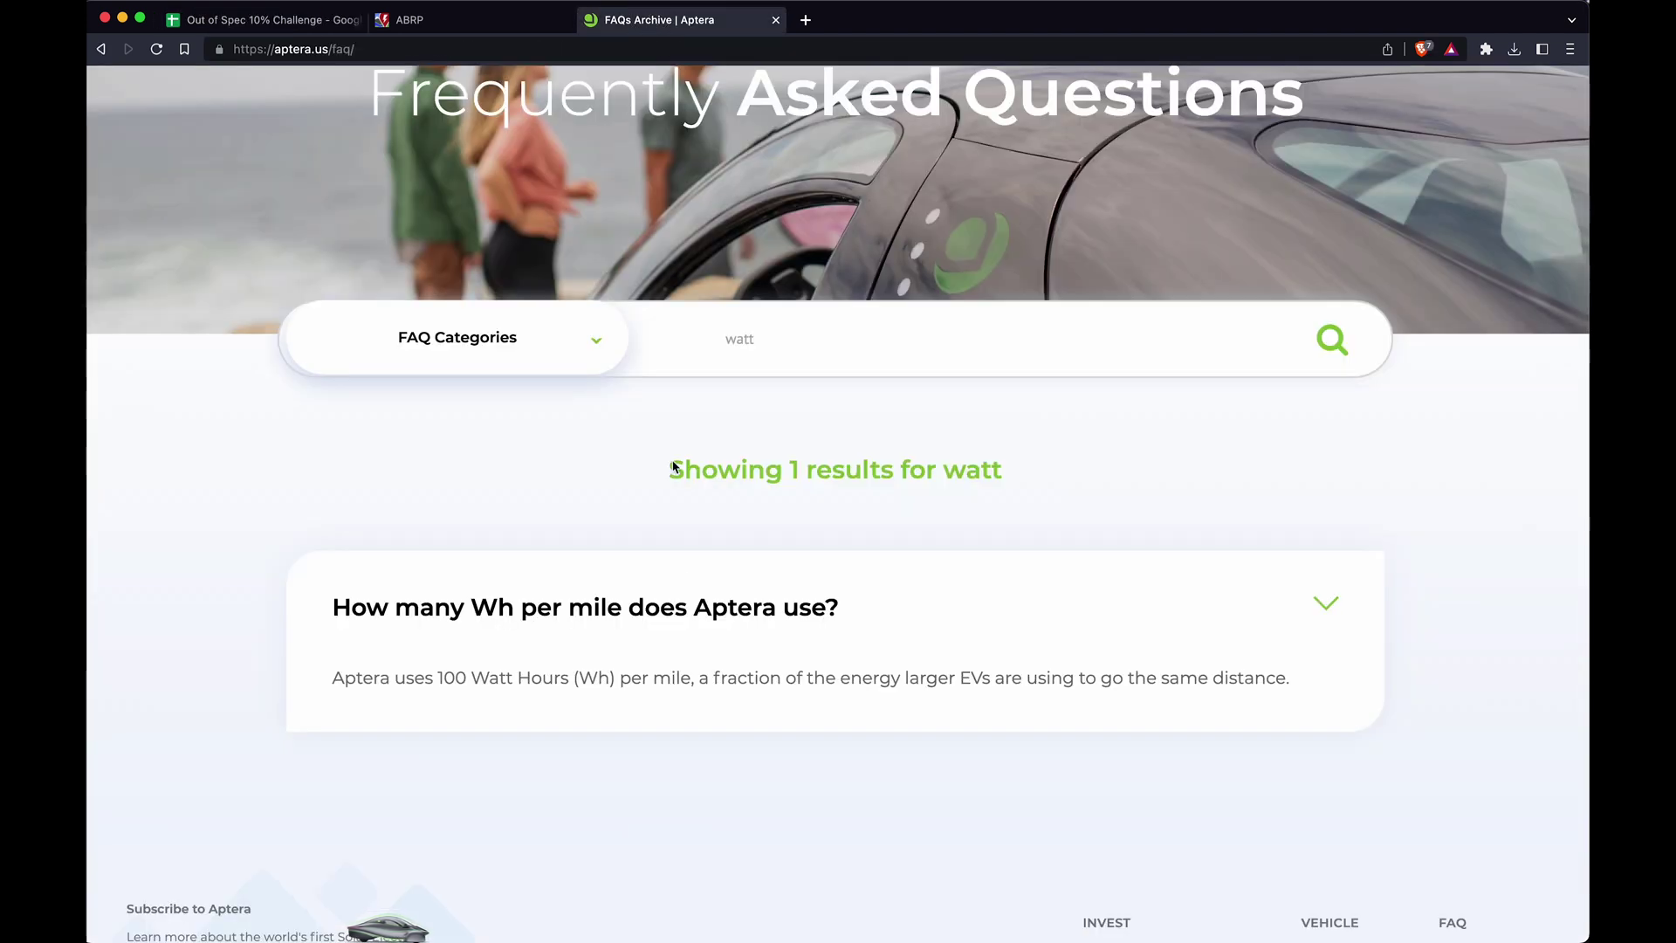
pyautogui.moveTo(438, 678); pyautogui.dragTo(567, 681)
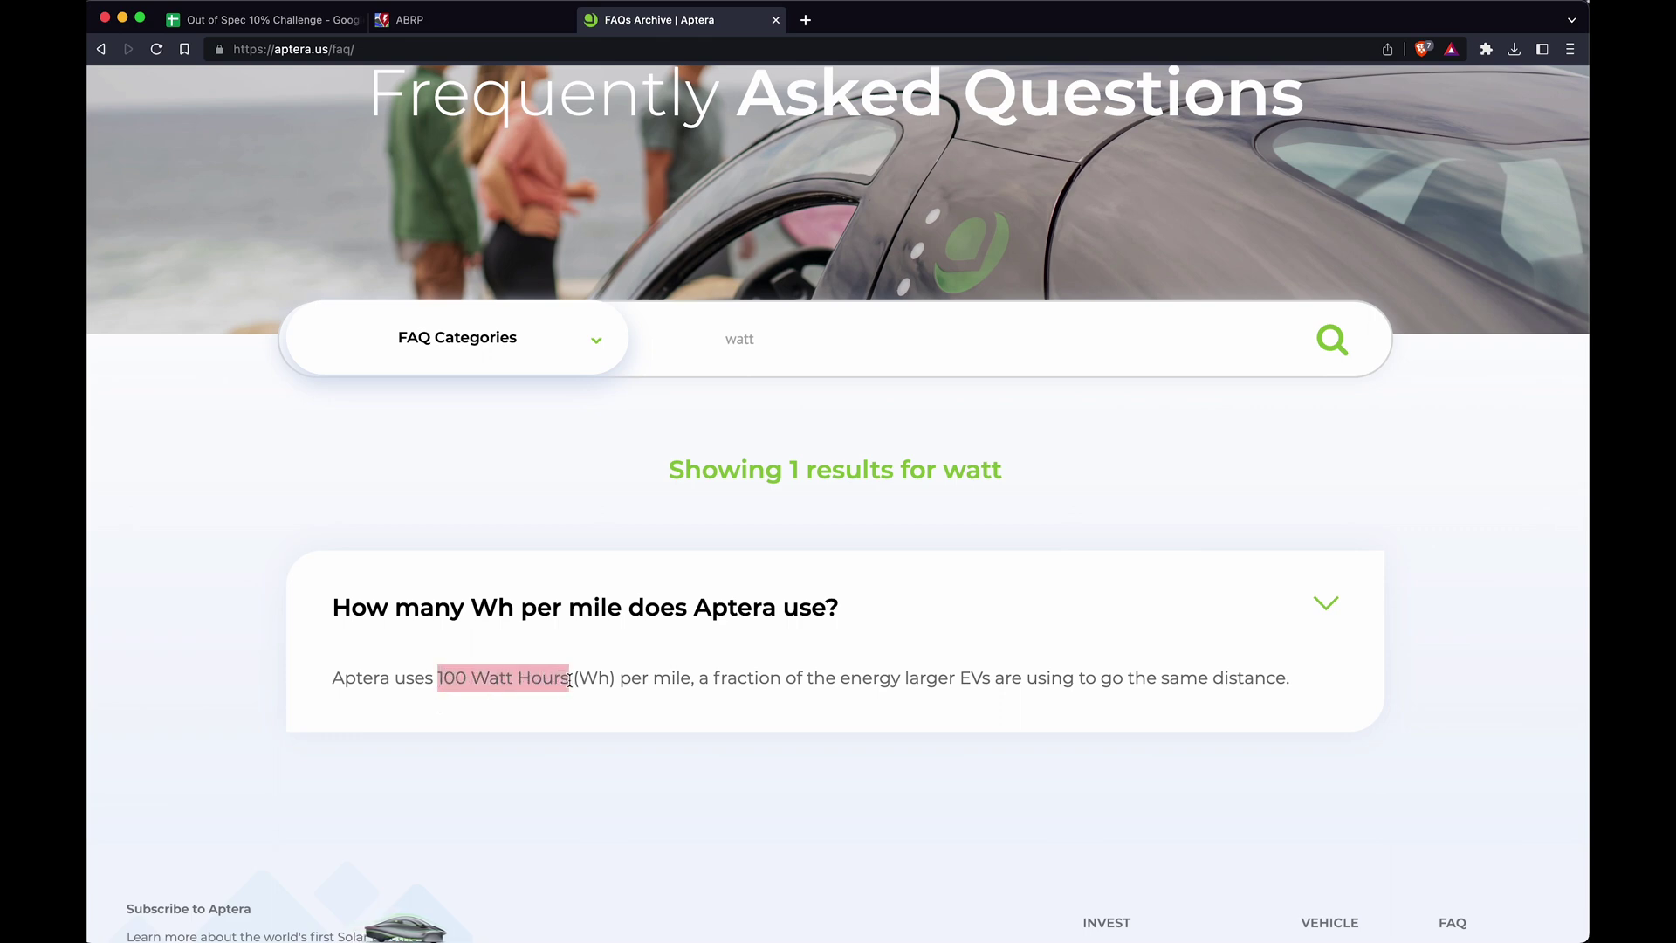
# Step: Switch to A Better Routeplanner and check the Battery and Speed plan settings for the Aptera Gemini 40 kWh
pyautogui.click(477, 32)
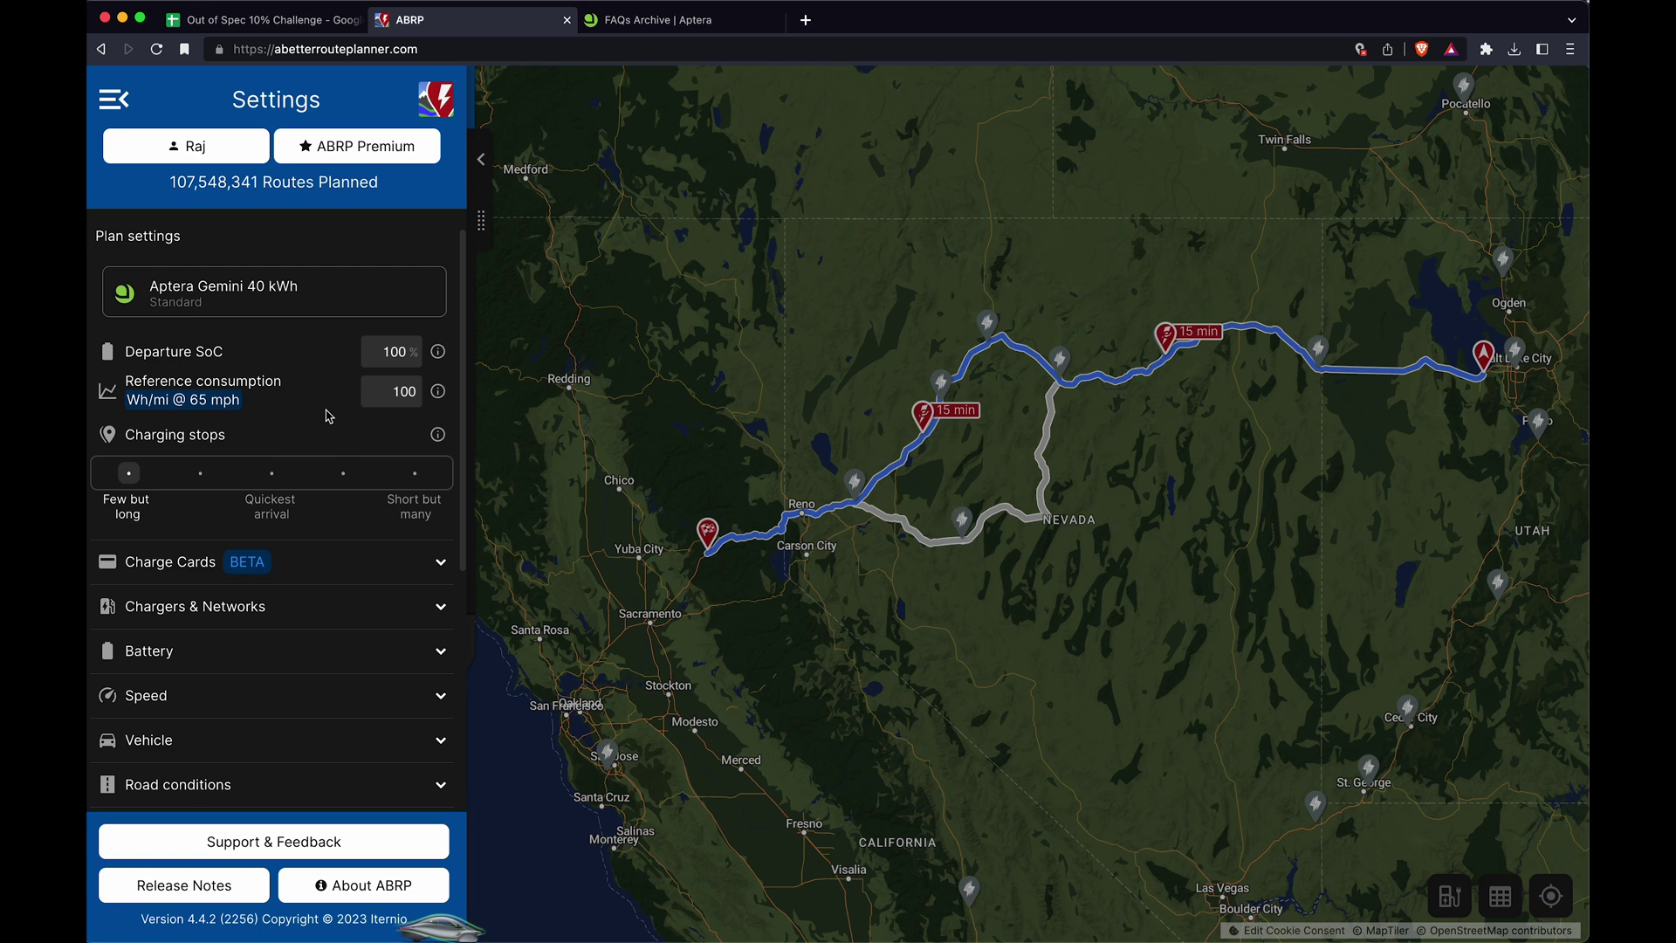
pyautogui.scroll(-3, 301, 531)
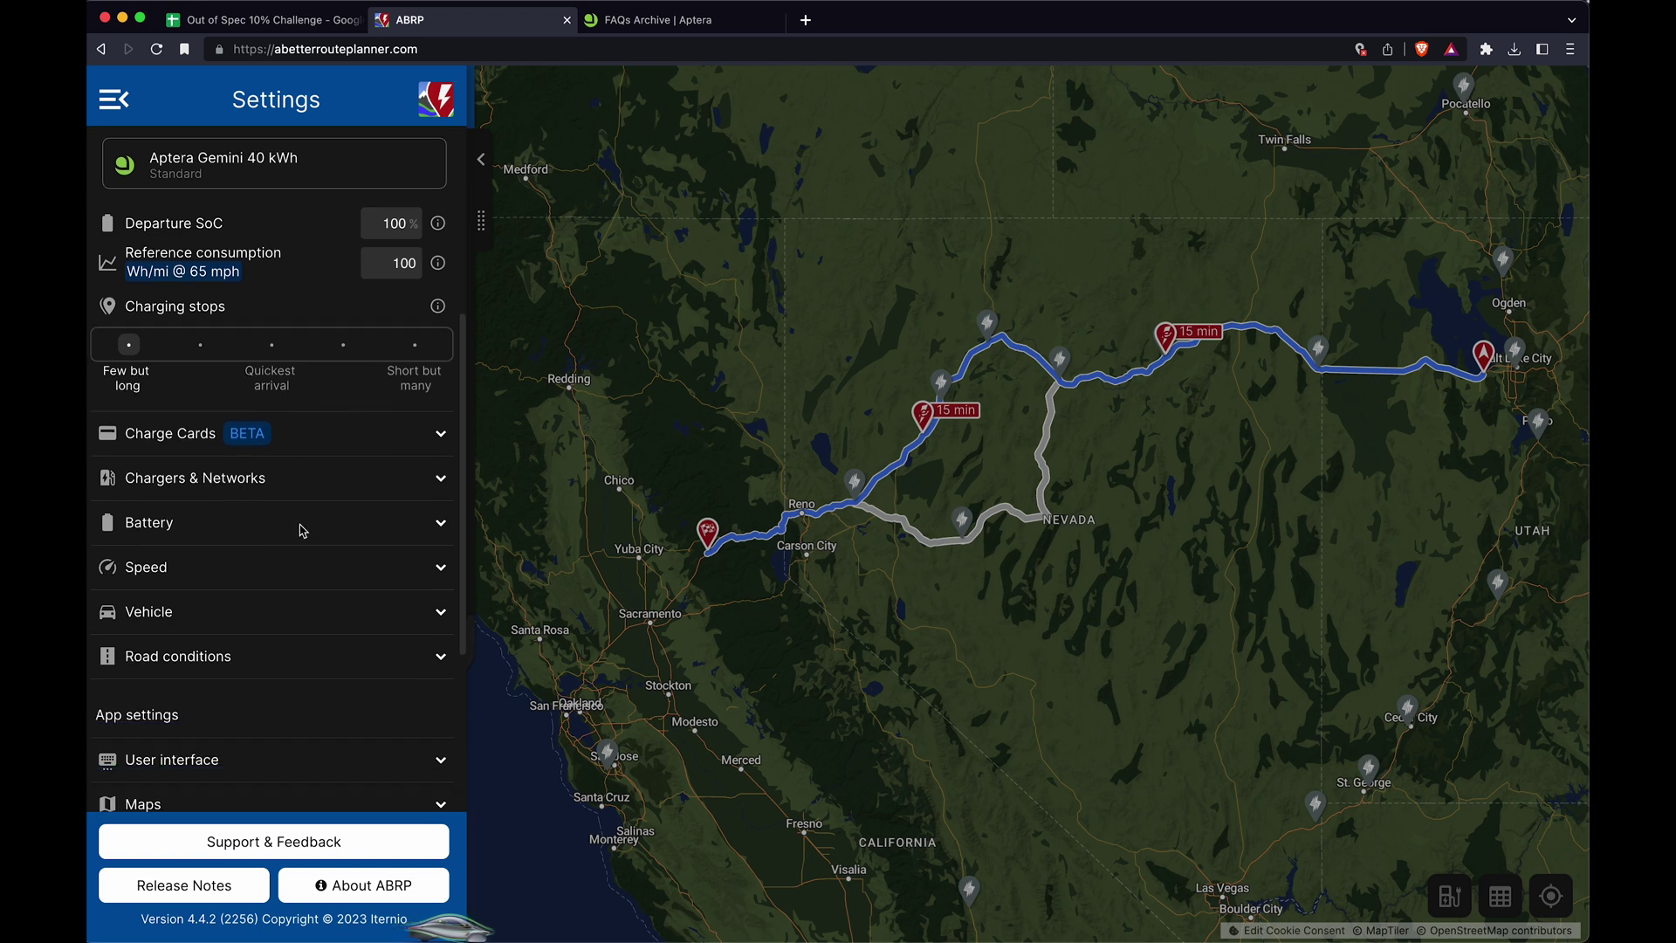
pyautogui.click(338, 414)
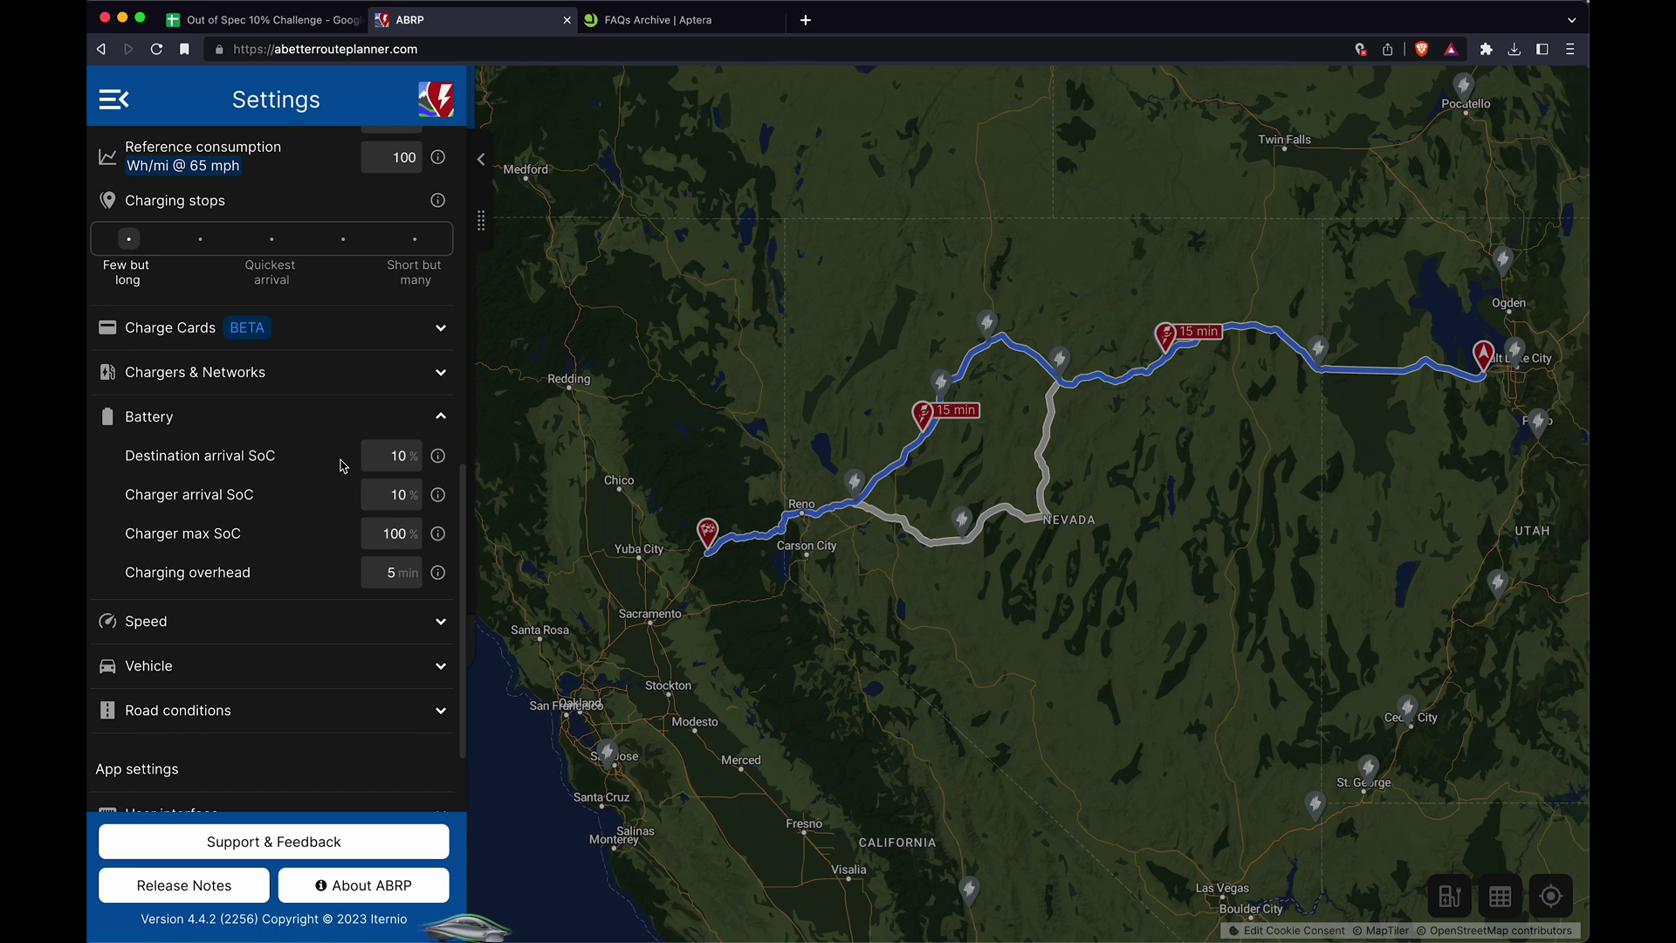
pyautogui.click(337, 420)
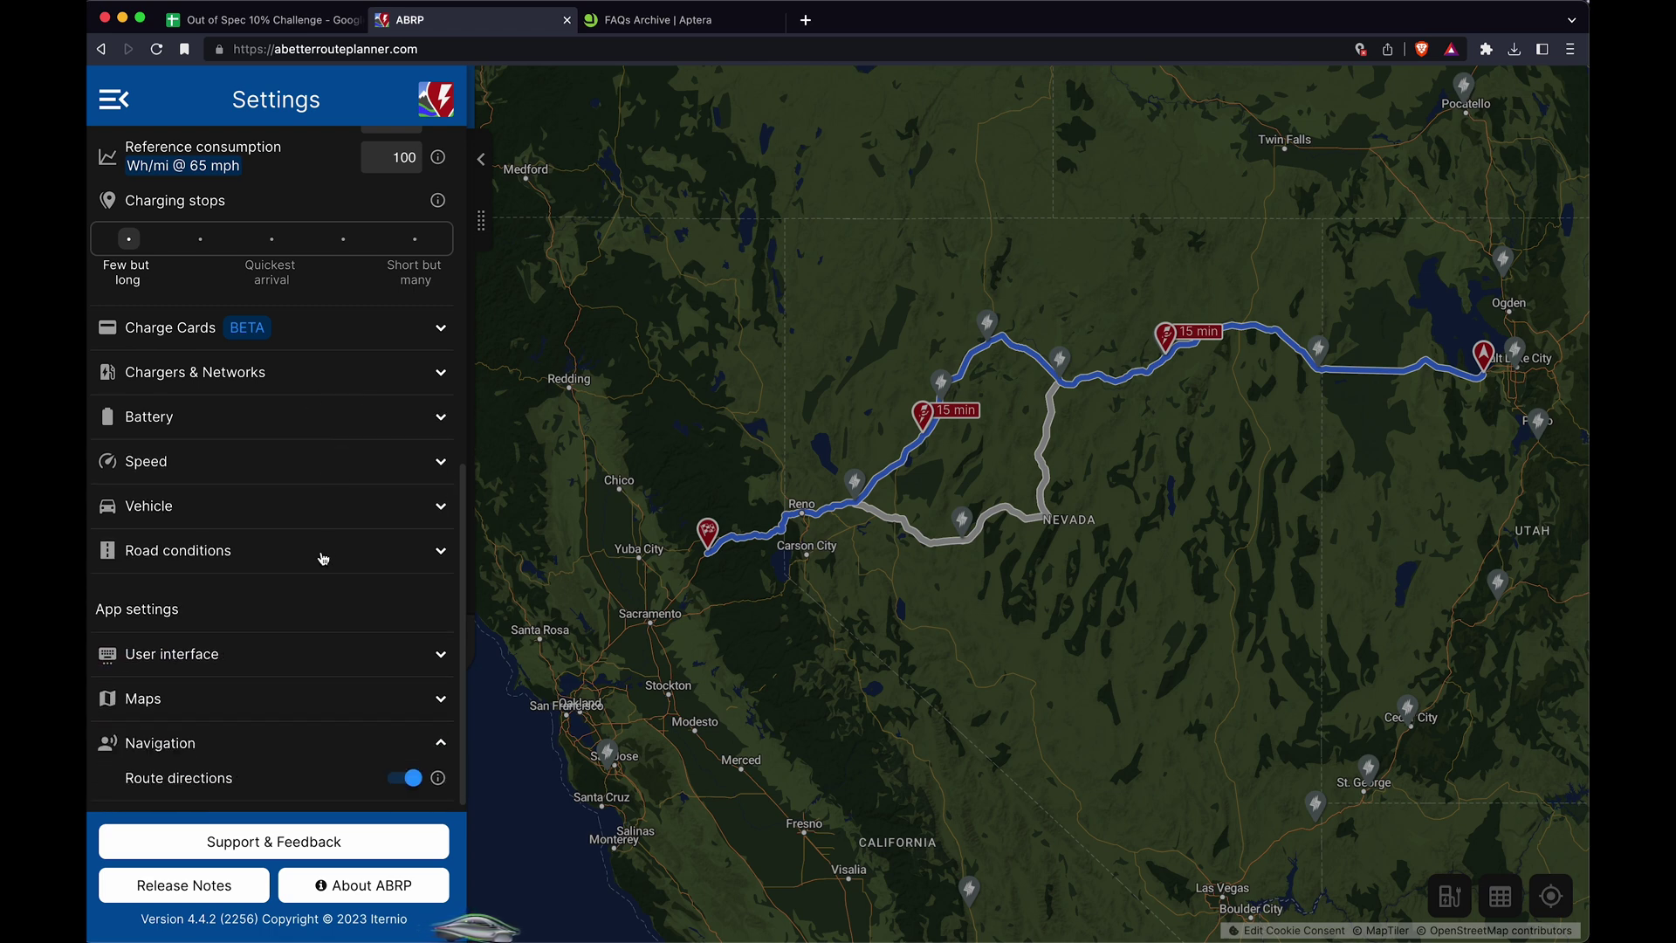
pyautogui.click(327, 478)
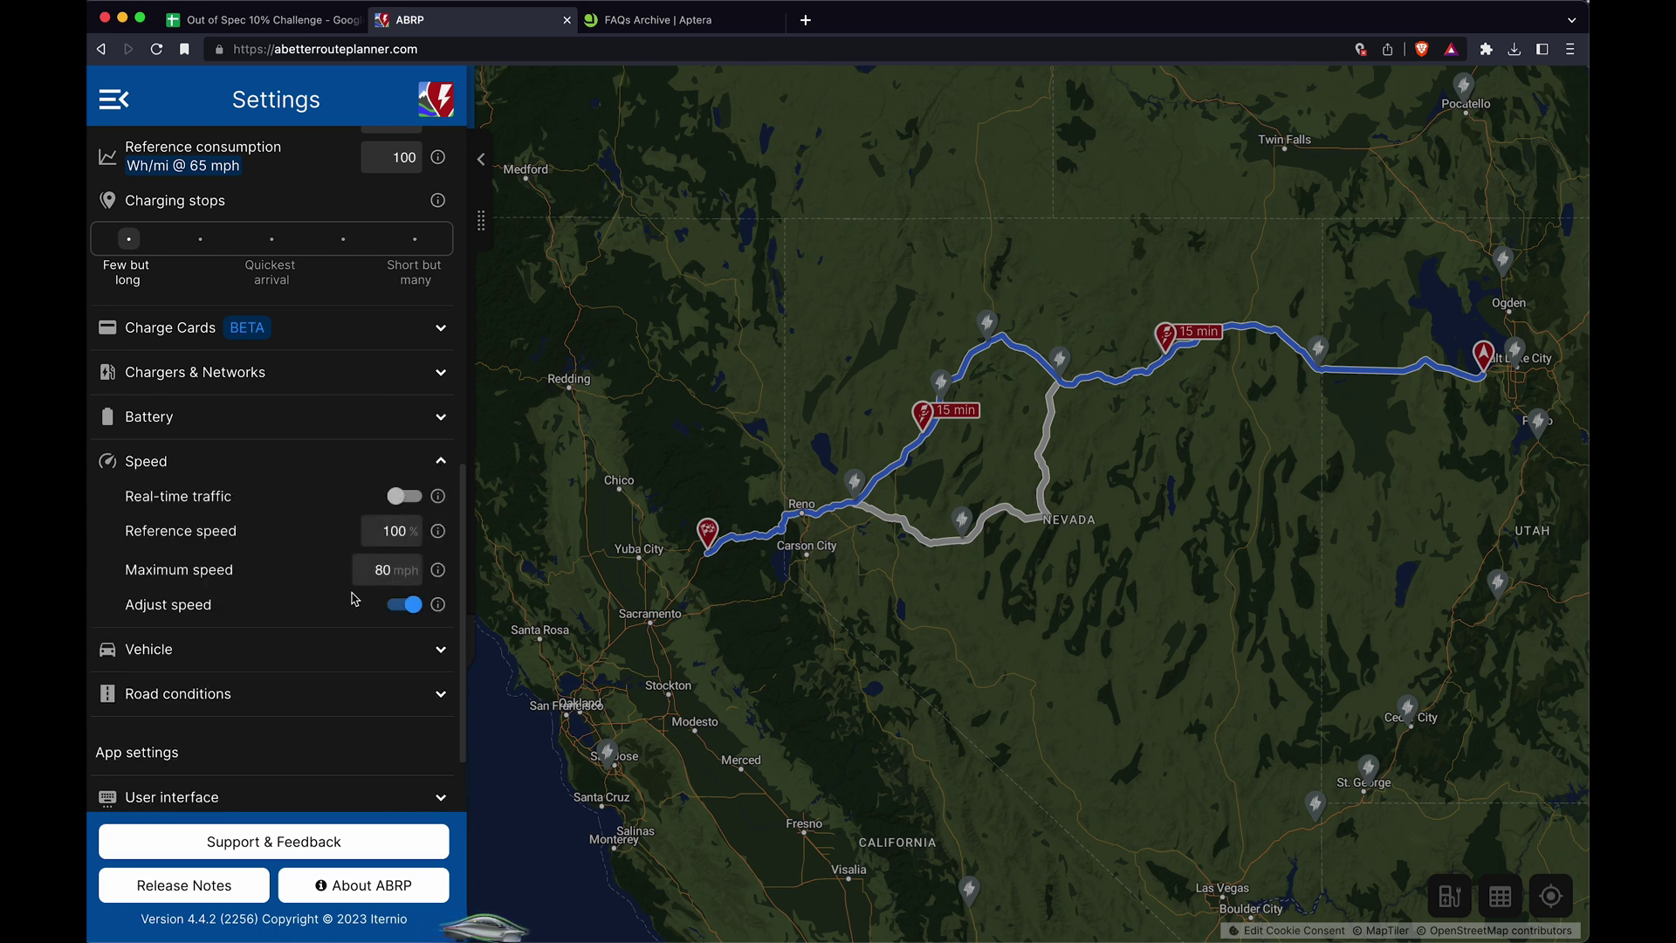
pyautogui.click(300, 468)
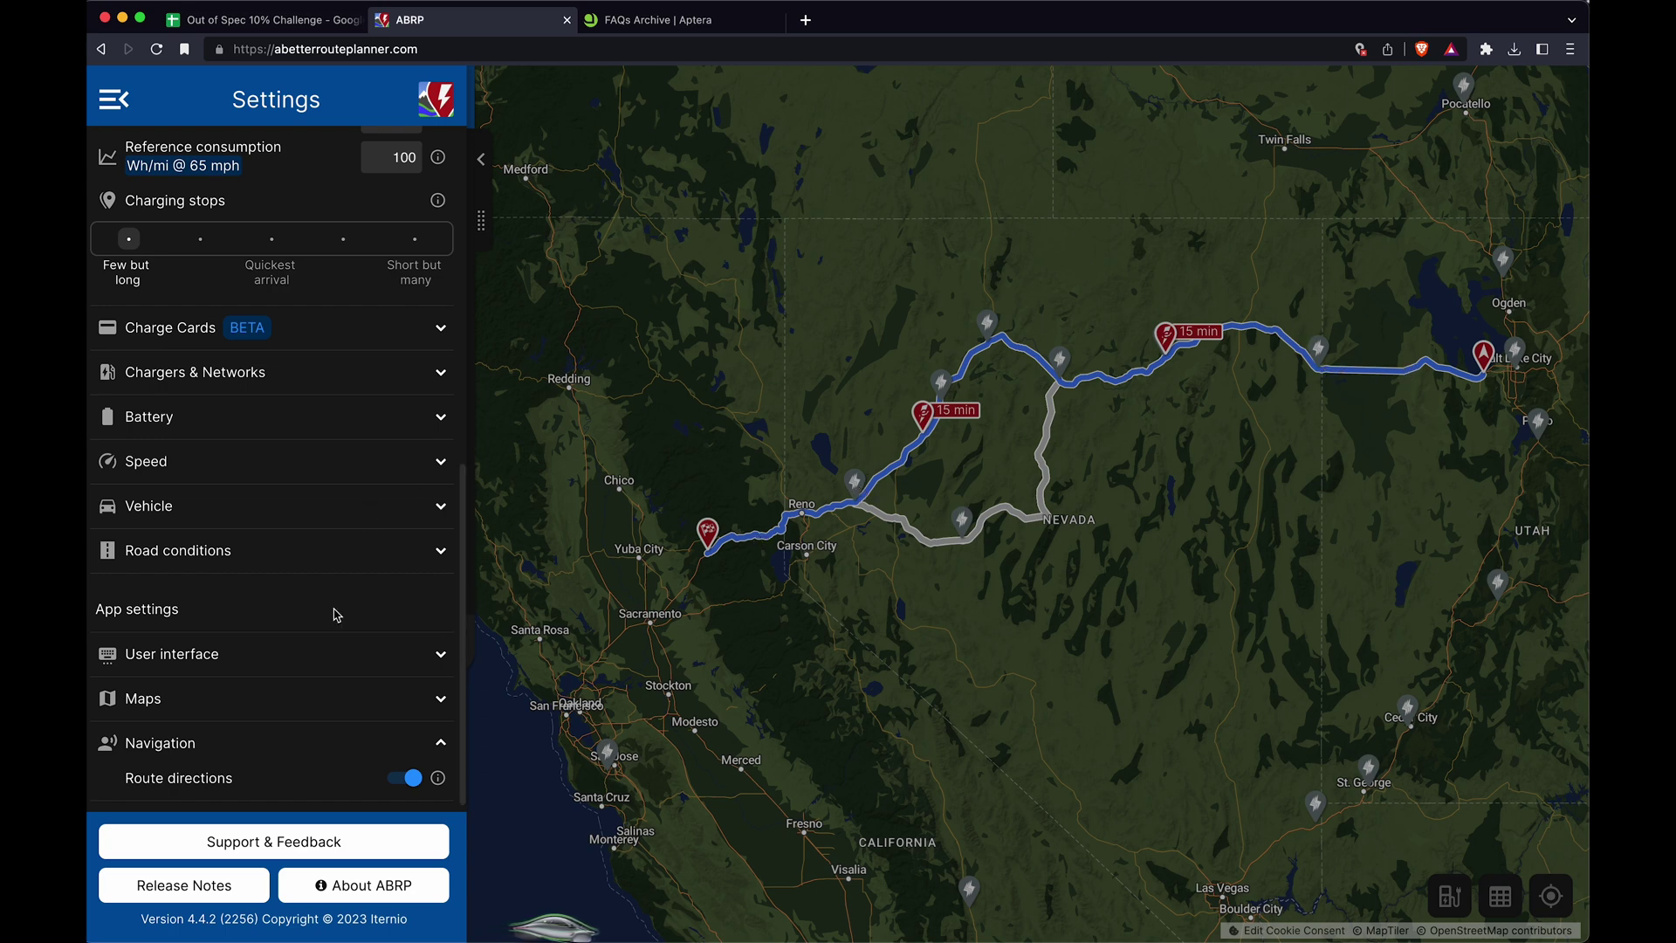
pyautogui.scroll(5, 335, 622)
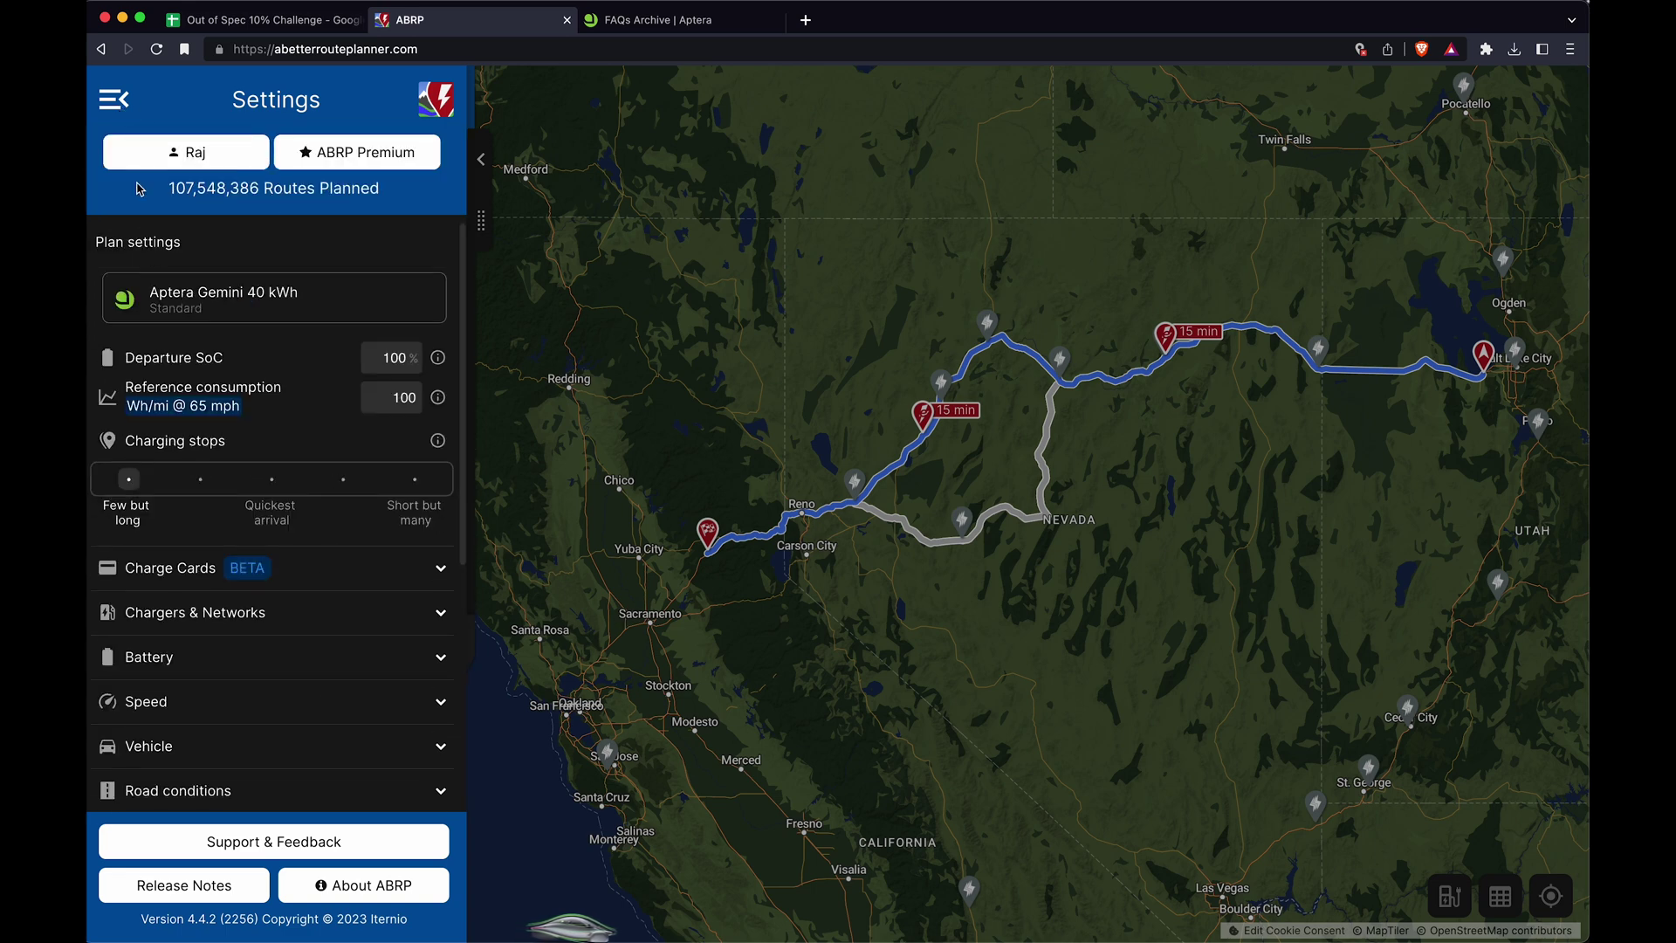
# Step: Close the settings to return to the route plan and expand the charging details of the Lovelock Electrify America stop
pyautogui.click(113, 99)
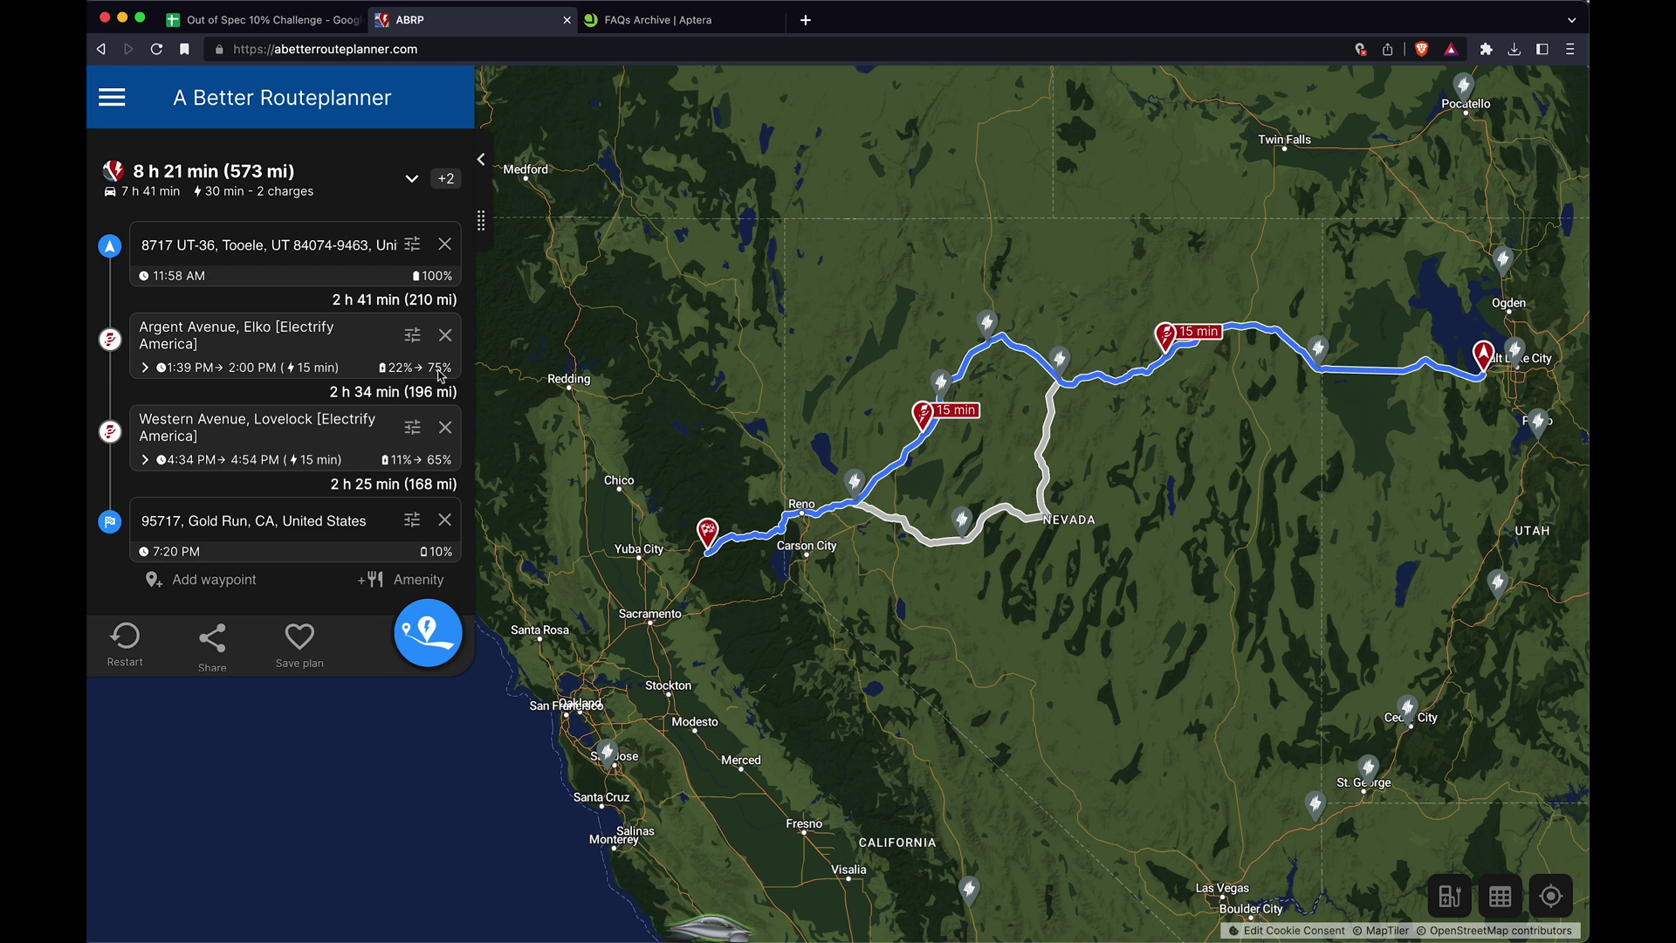
pyautogui.click(401, 469)
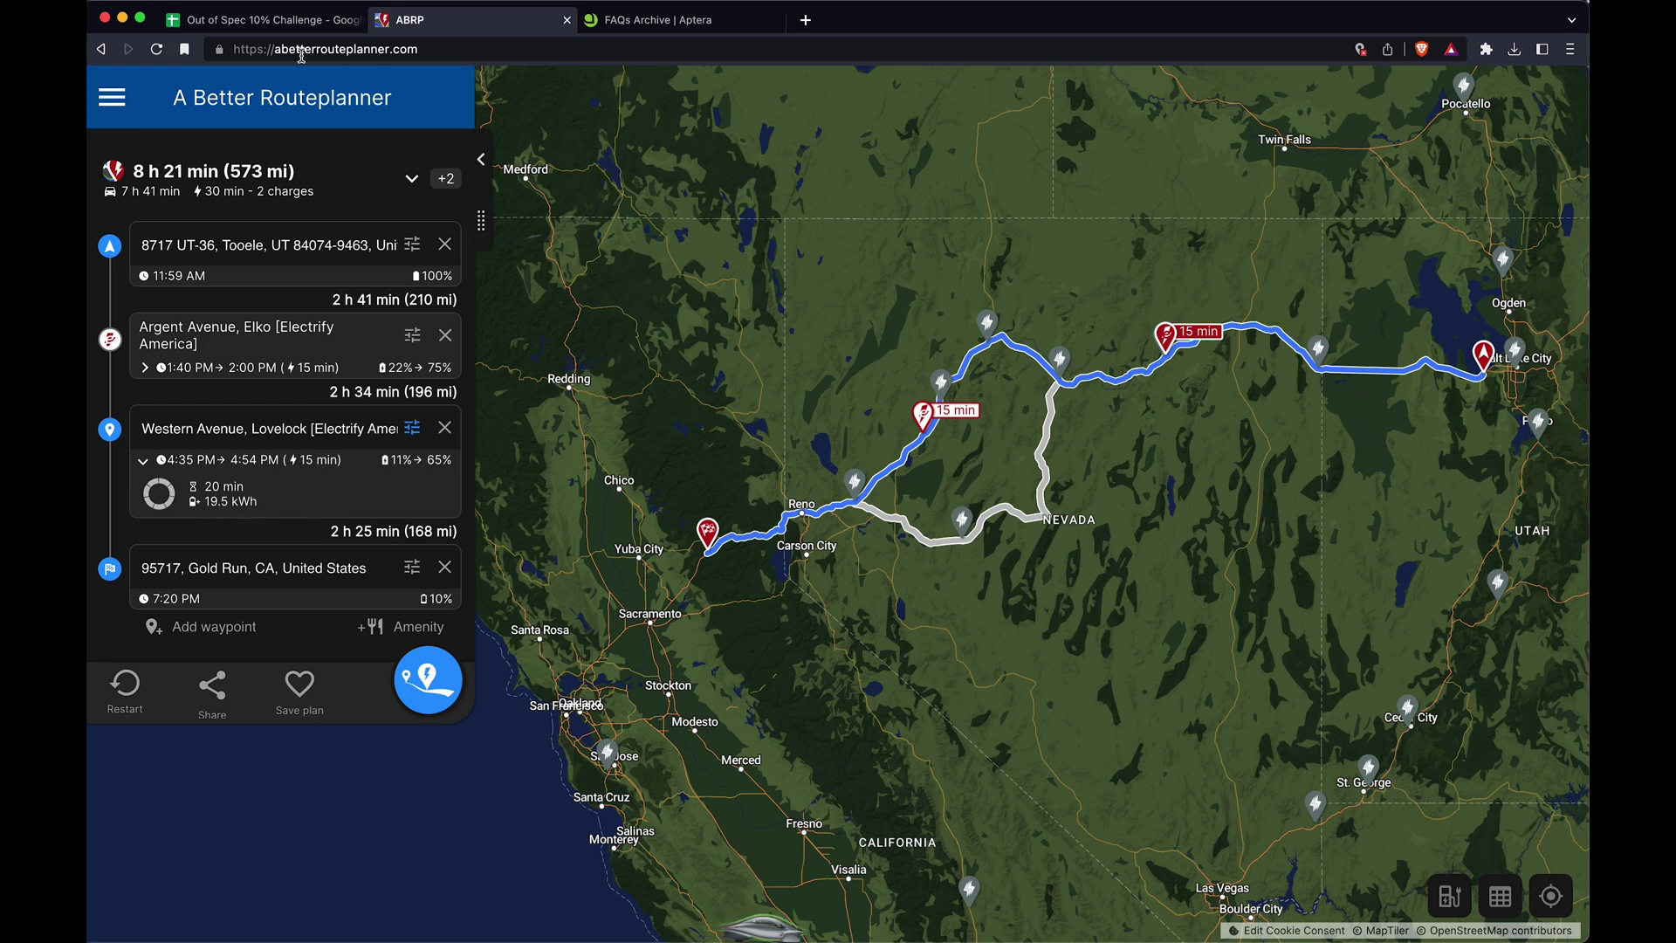
# Step: Switch to the 10% Challenge spreadsheet and highlight the energy-delivered values of the Toyota bZ4X, VW ID.4 and Tesla Model 3
pyautogui.click(282, 21)
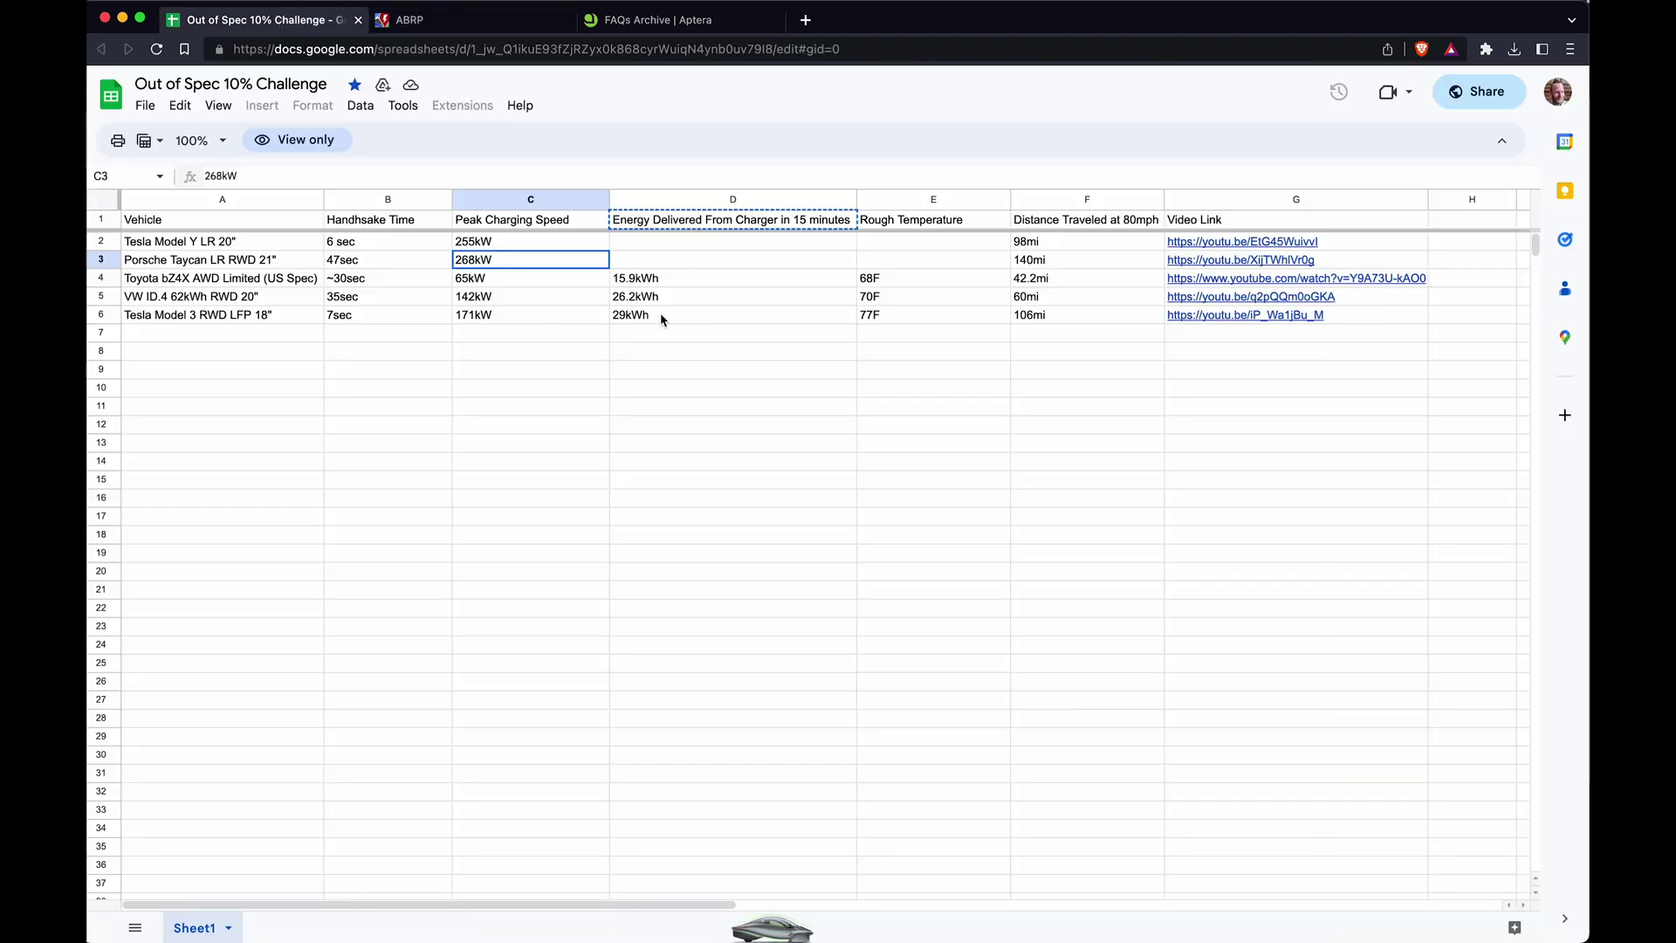
pyautogui.click(669, 281)
pyautogui.moveTo(672, 296); pyautogui.dragTo(670, 316)
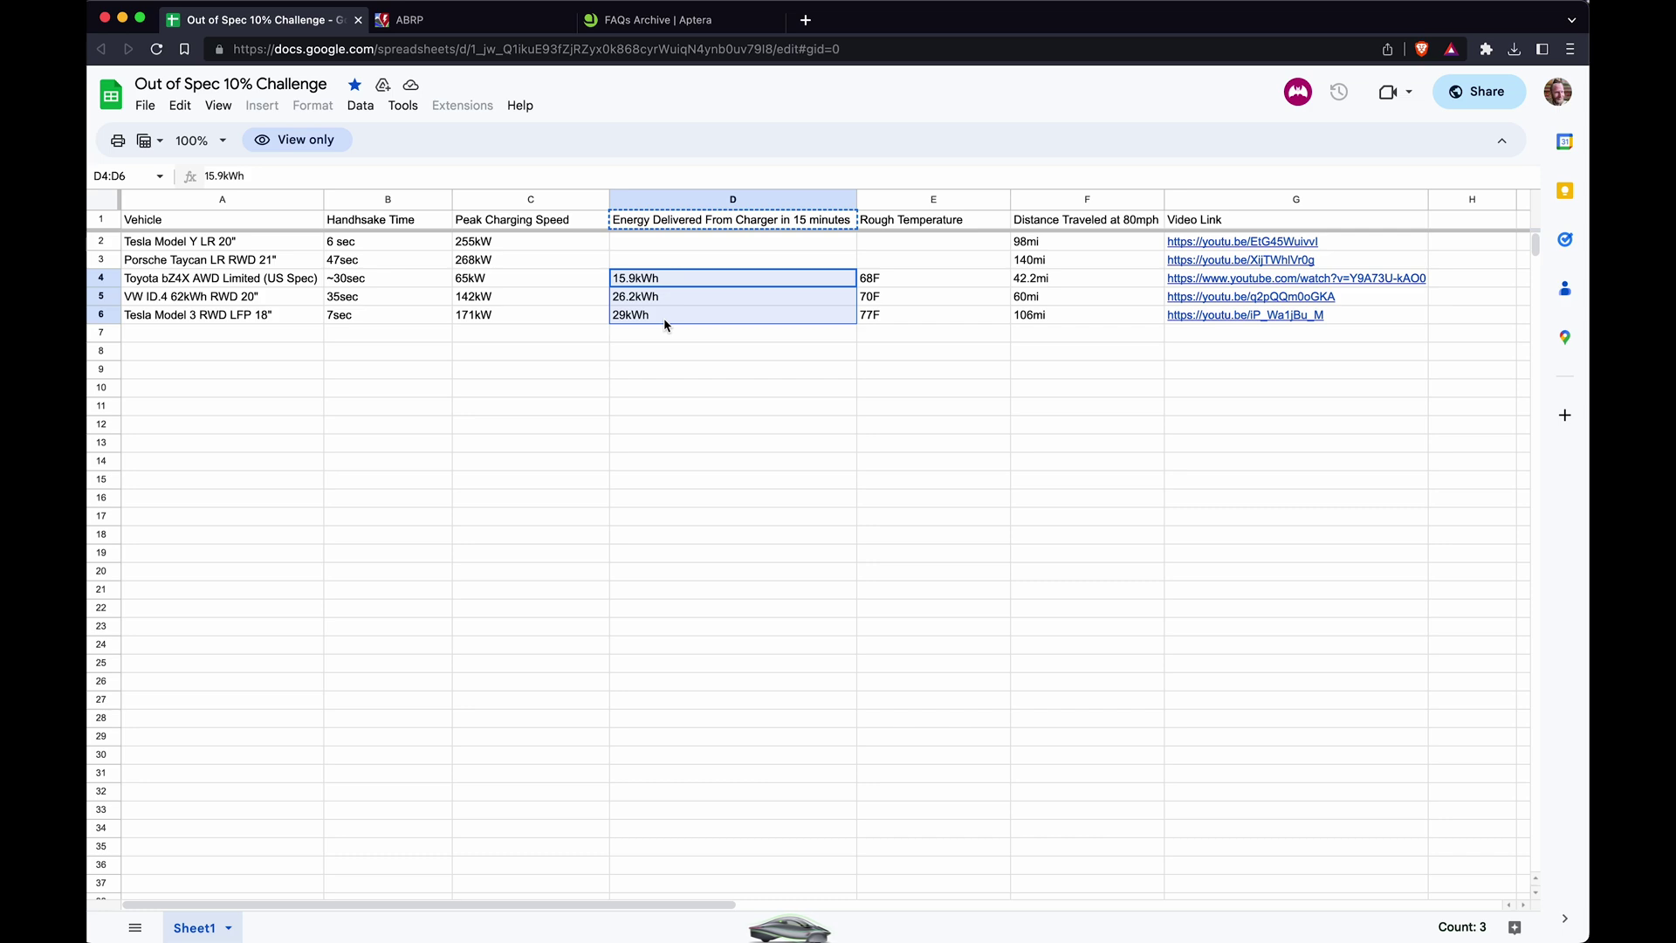
# Step: Check the Aptera route plan in A Better Routeplanner, then return to the spreadsheet and select empty cell F7 under the distances
pyautogui.click(480, 30)
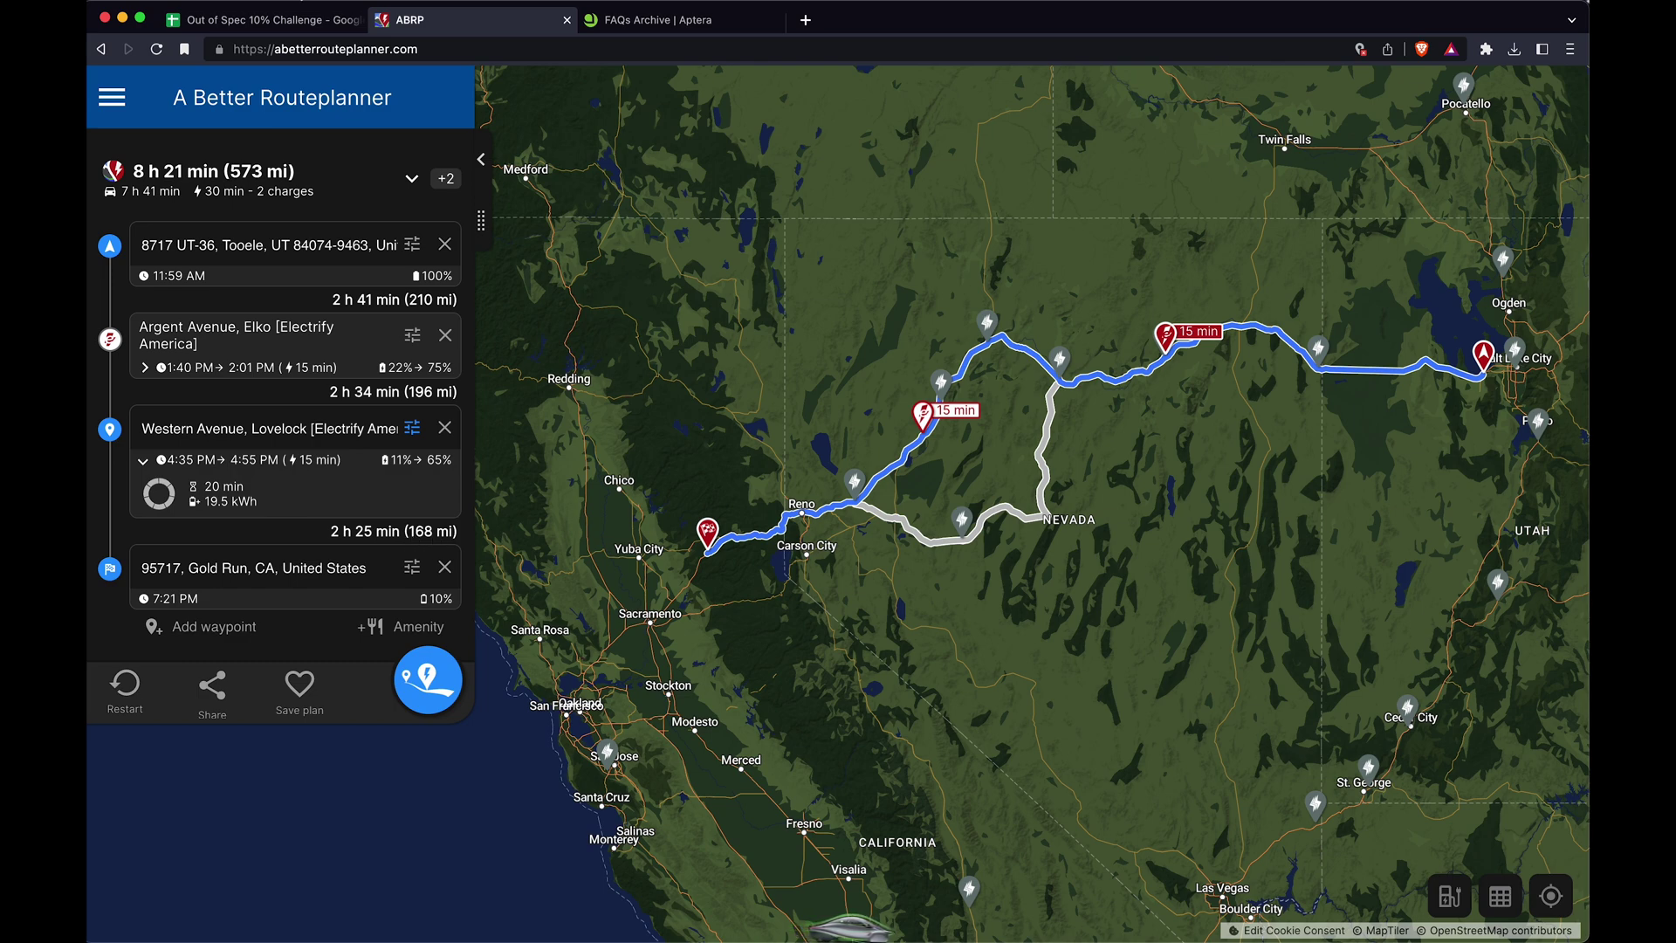
pyautogui.click(247, 17)
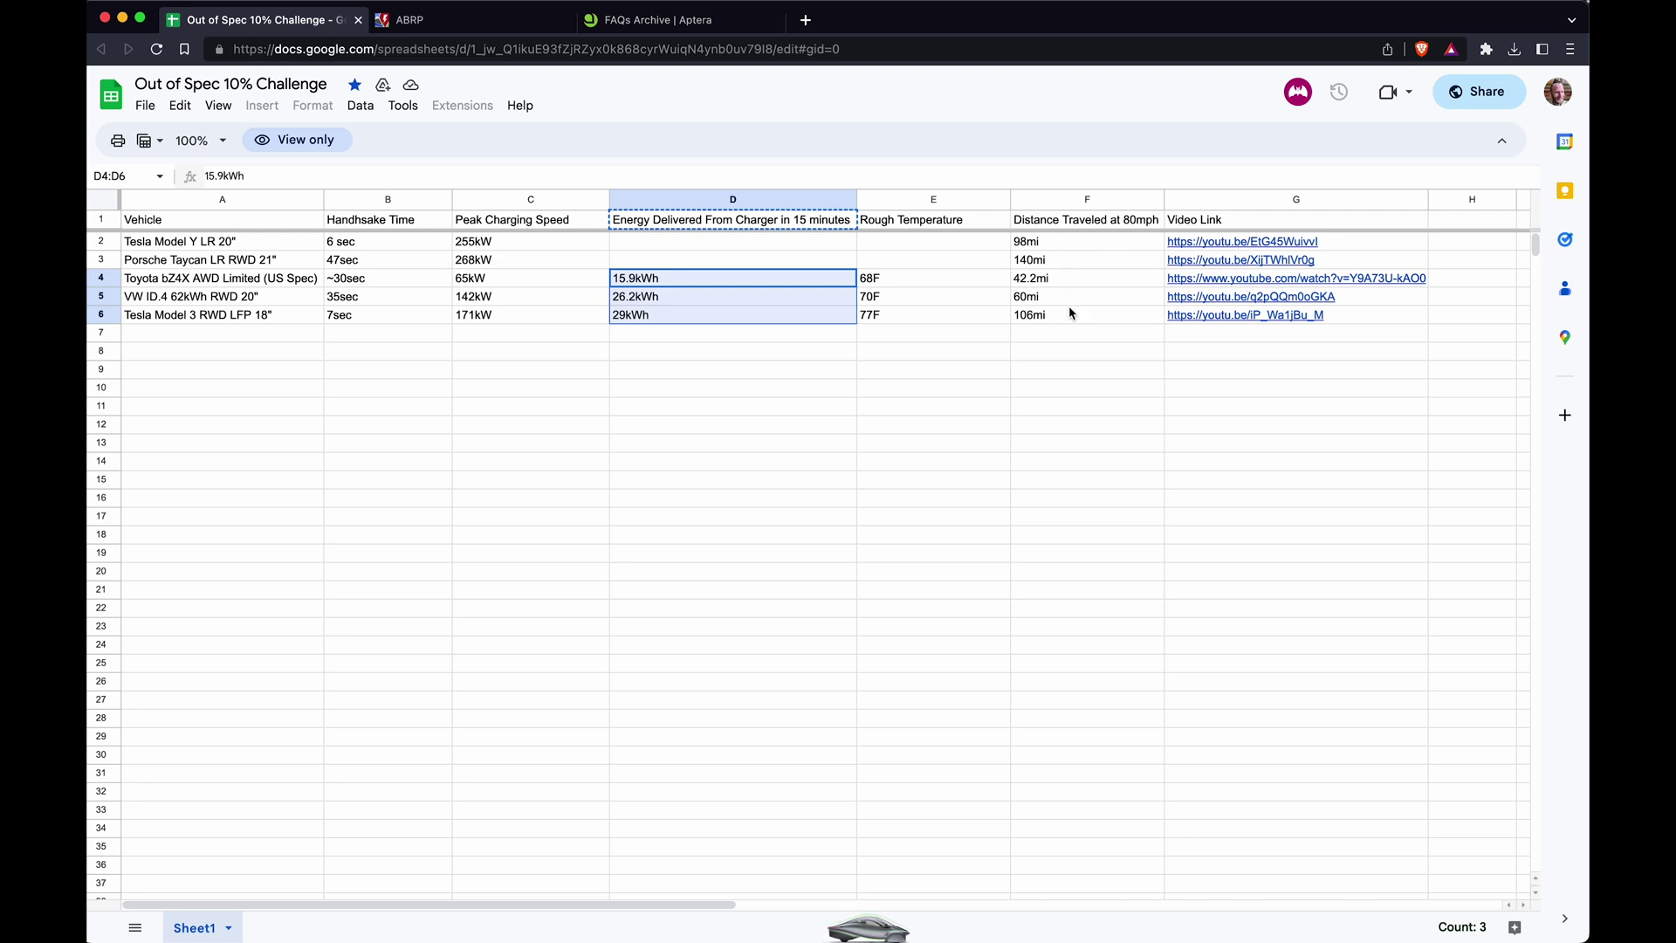
pyautogui.click(1068, 339)
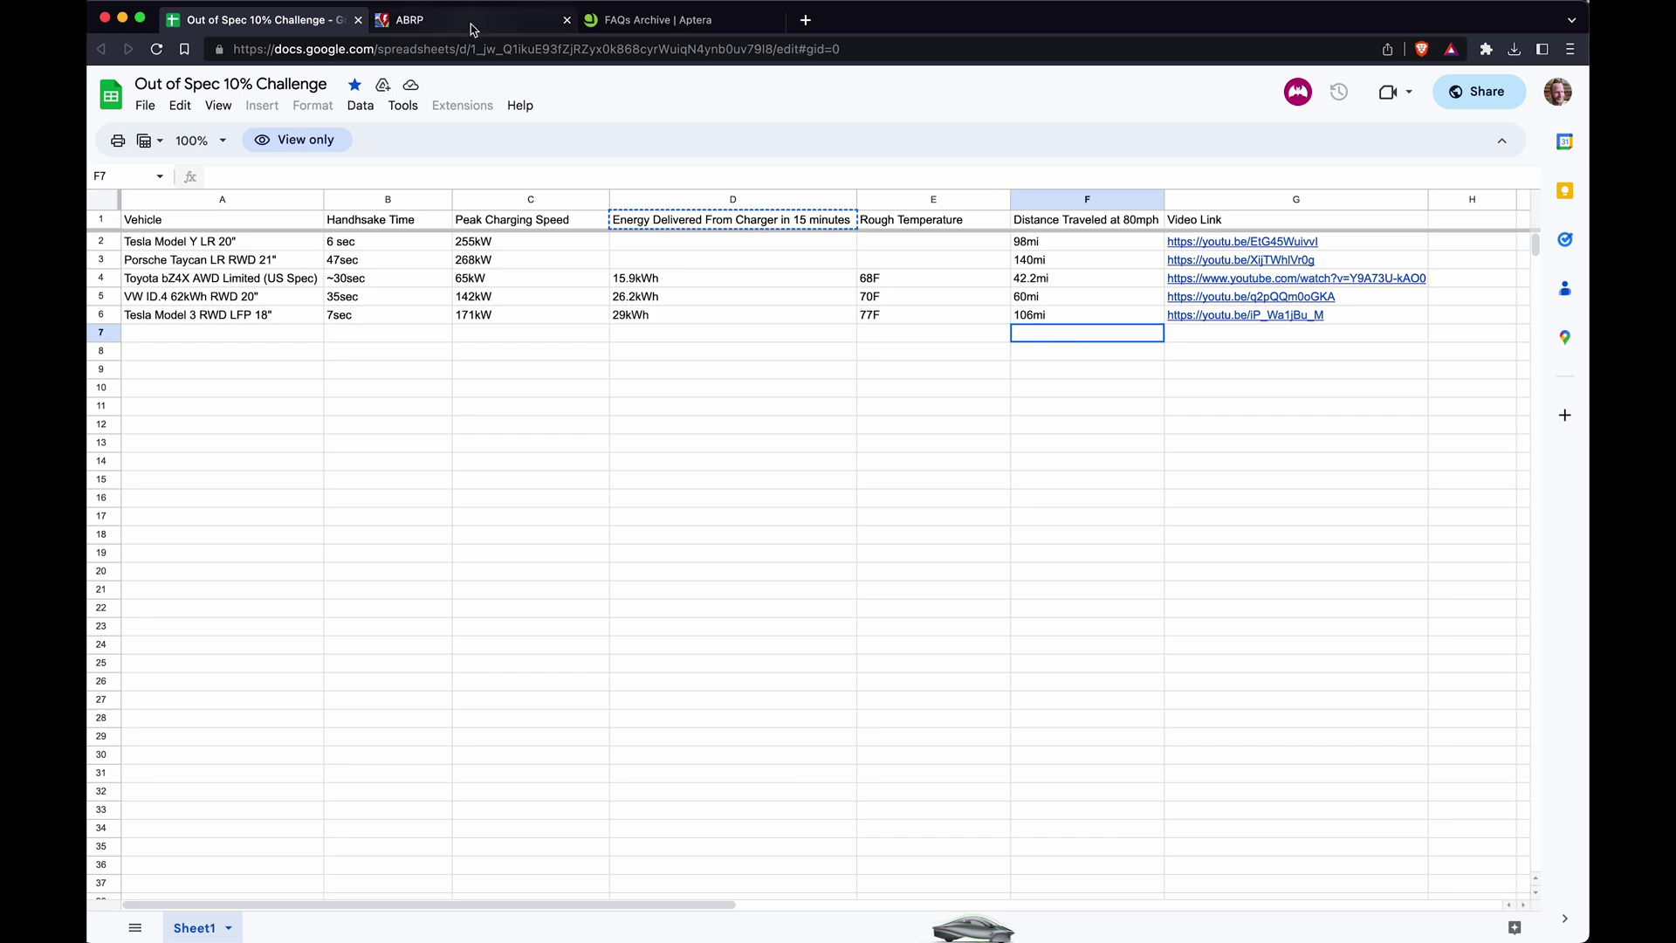
# Step: Compare the Aptera route's charging stops in A Better Routeplanner with the spreadsheet's full range of 80 mph distances, ending on the route plan
pyautogui.click(414, 19)
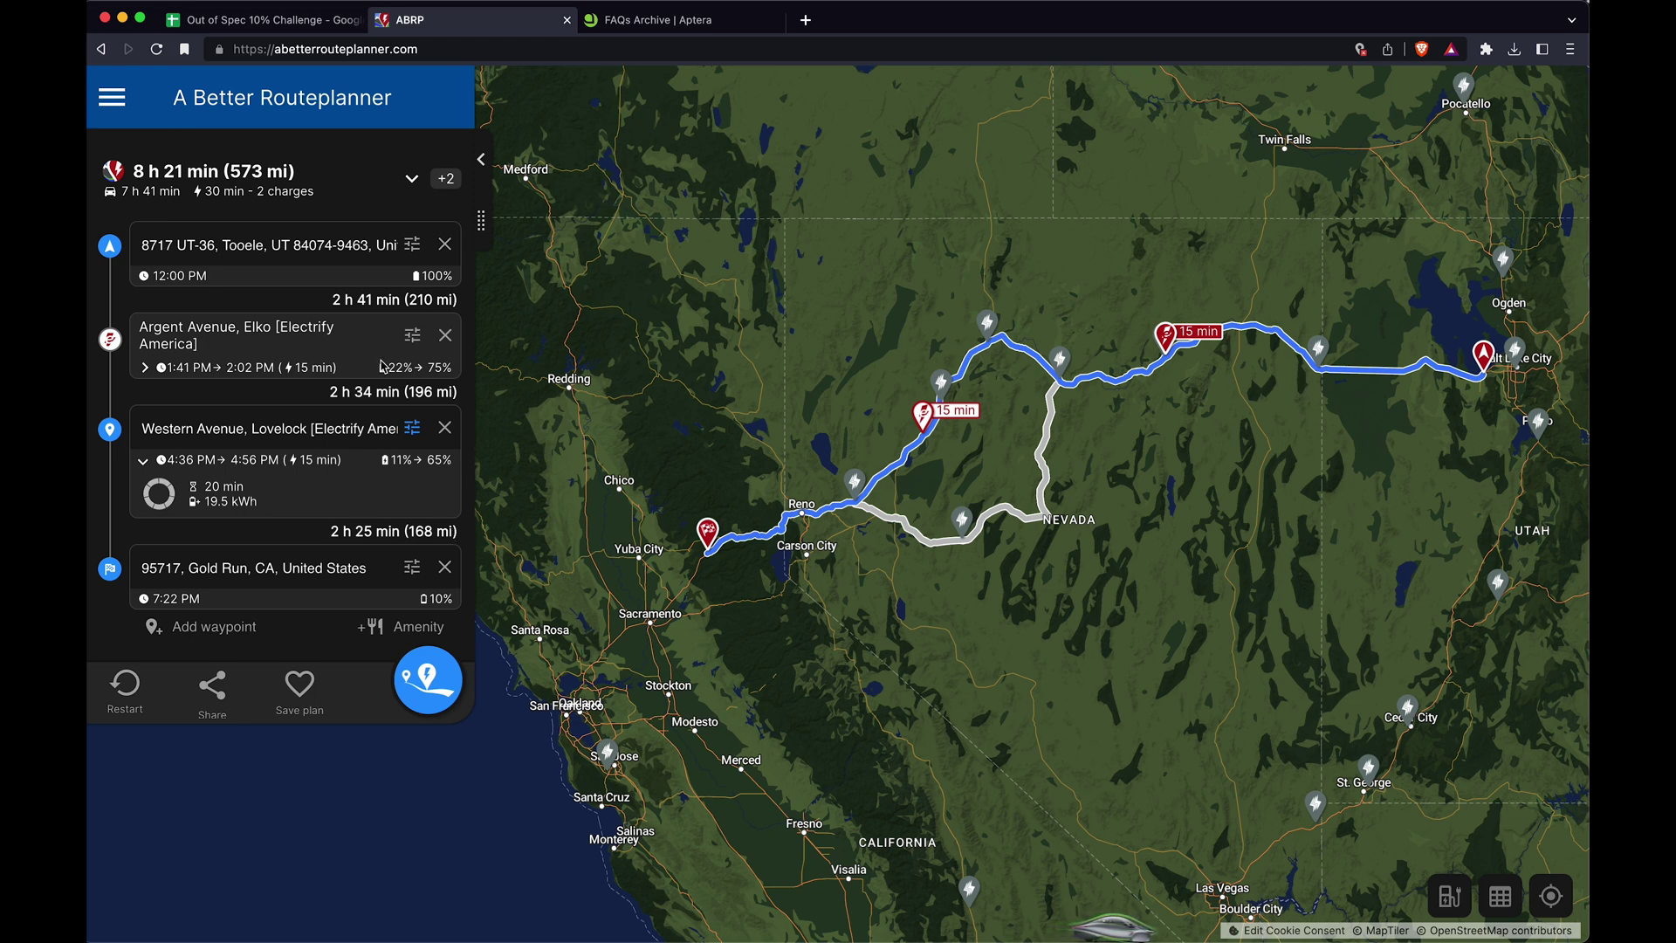
pyautogui.hotkey('ctrl', 'shift', 'Tab')
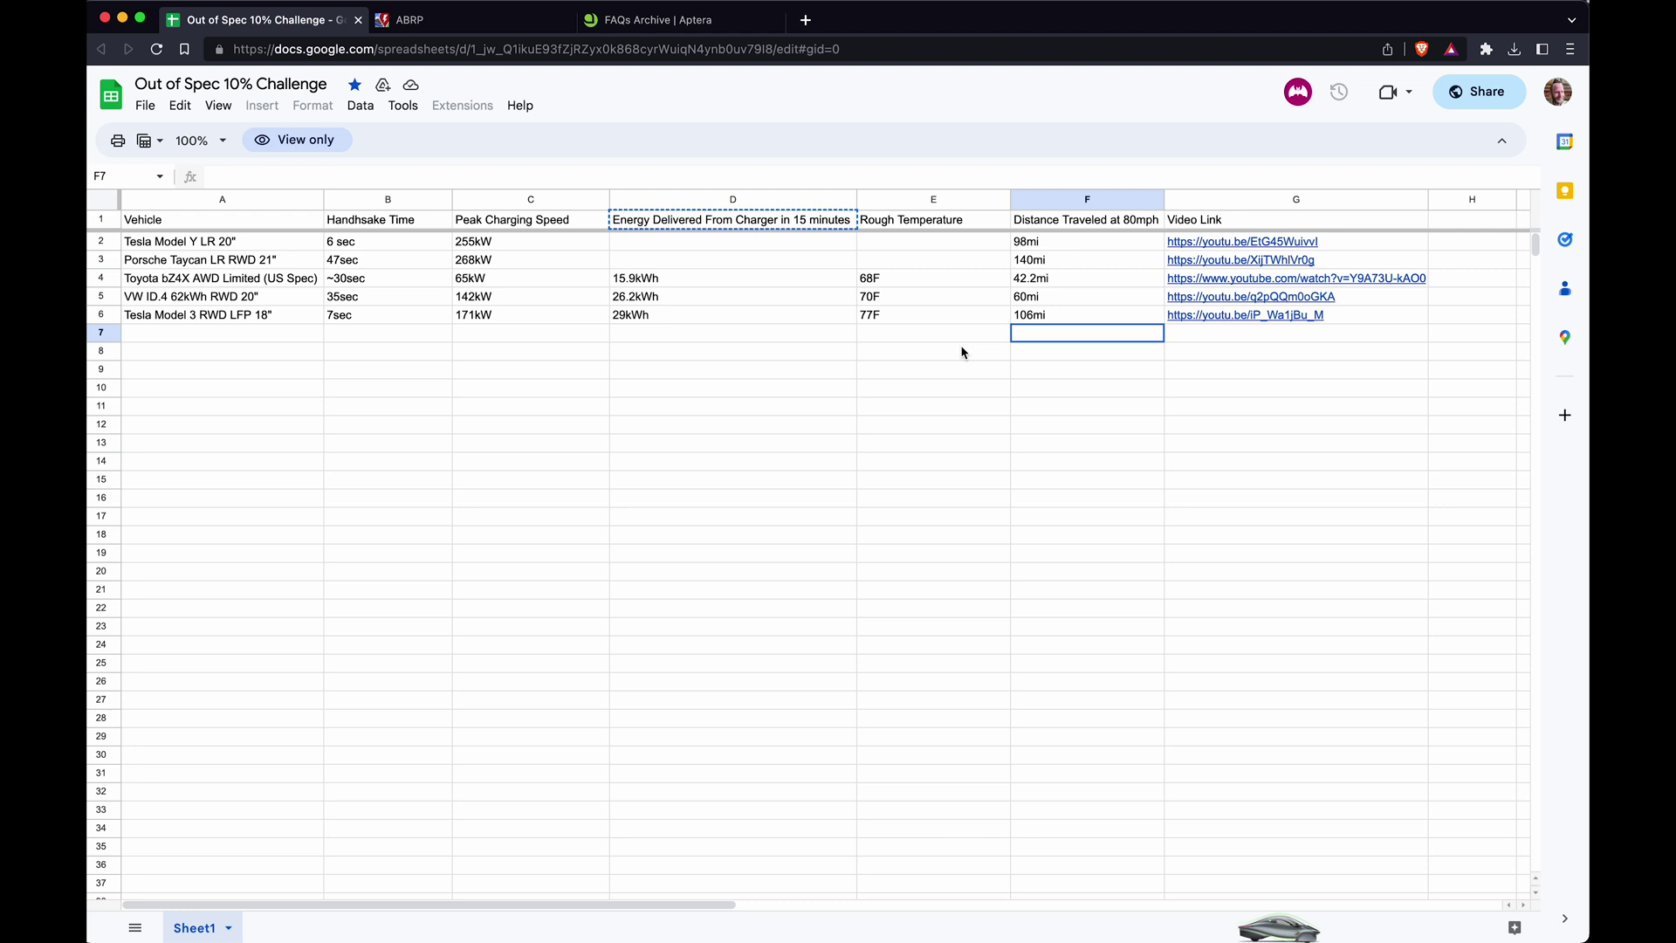
pyautogui.moveTo(1068, 249); pyautogui.dragTo(1068, 316)
pyautogui.click(1081, 352)
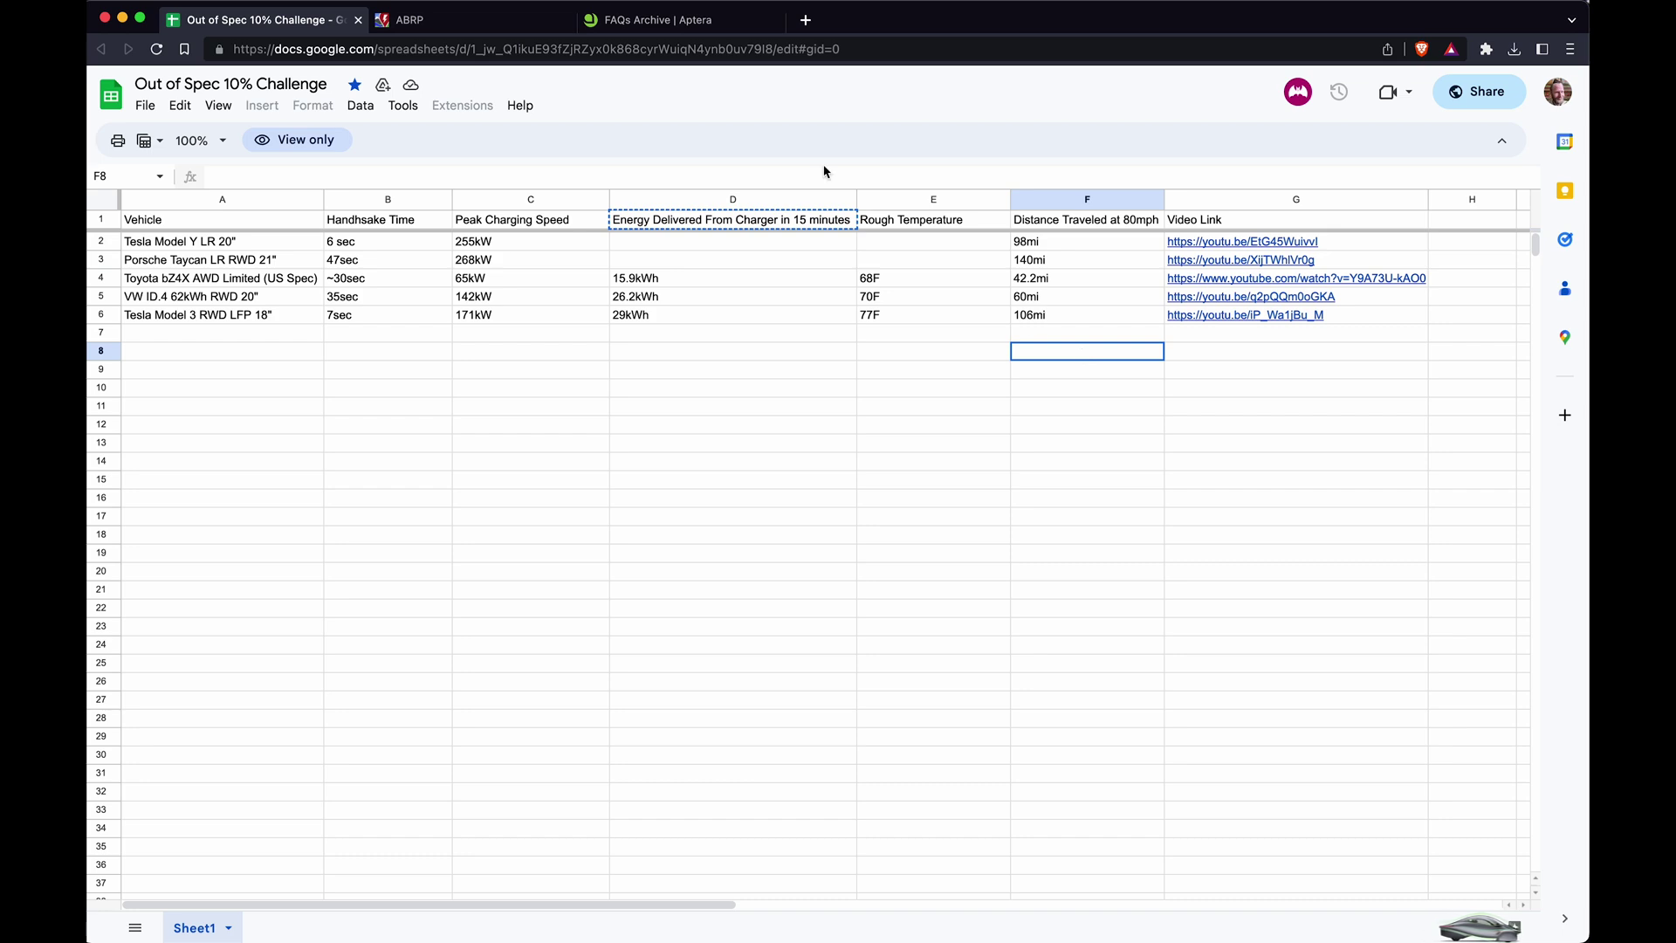
pyautogui.click(468, 20)
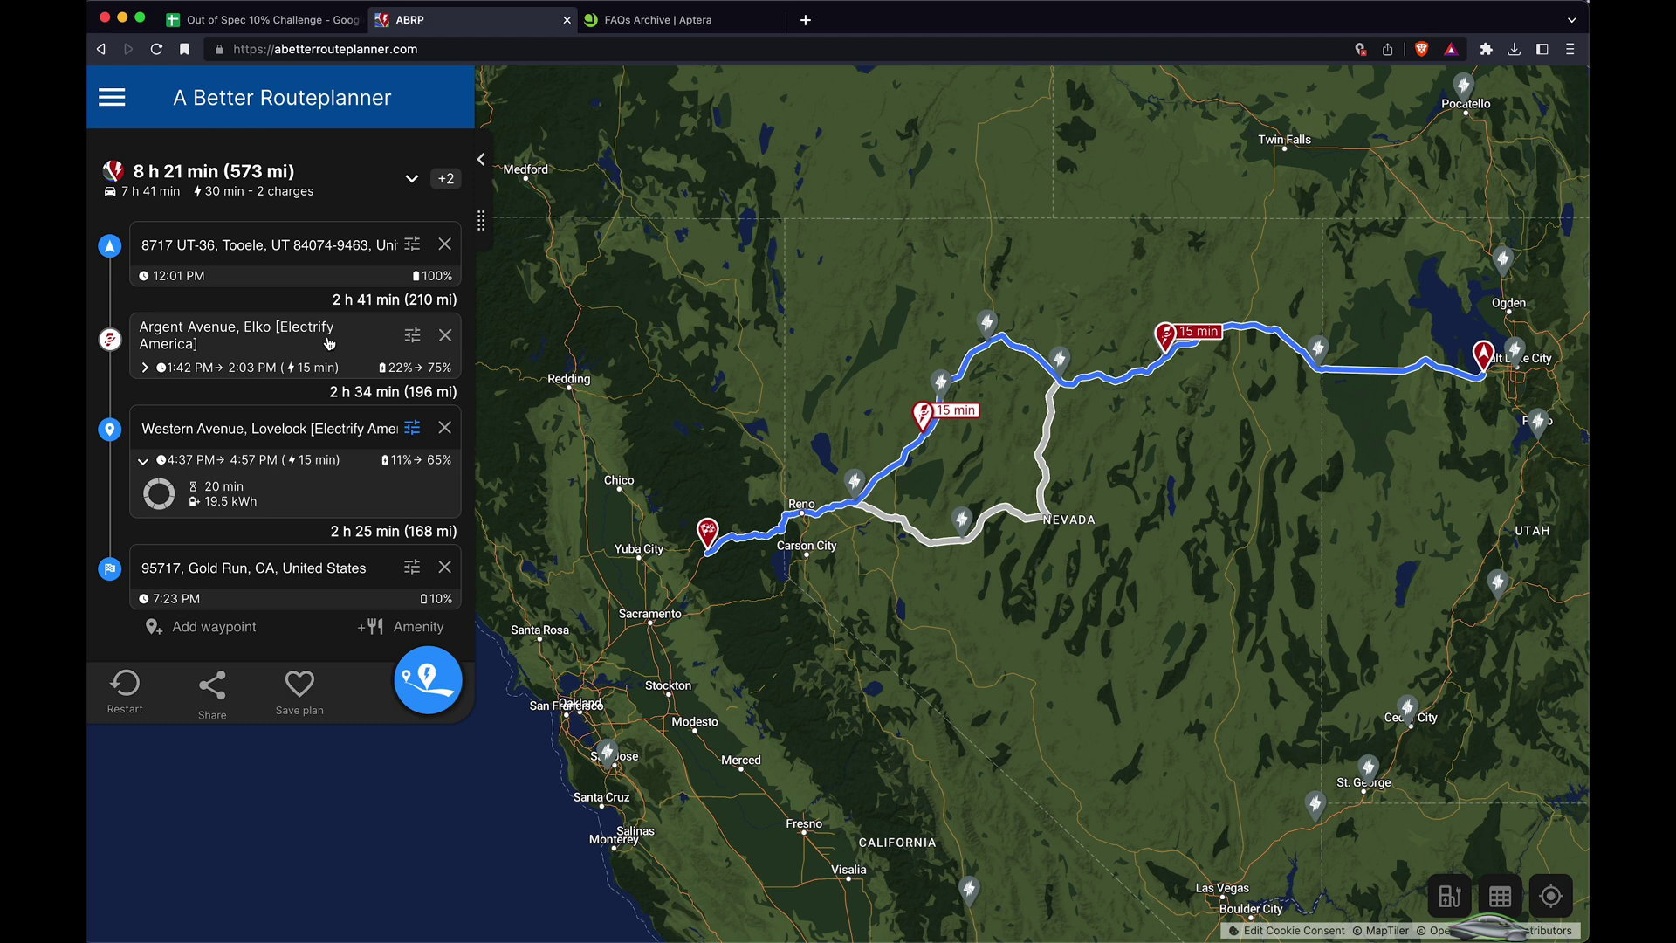